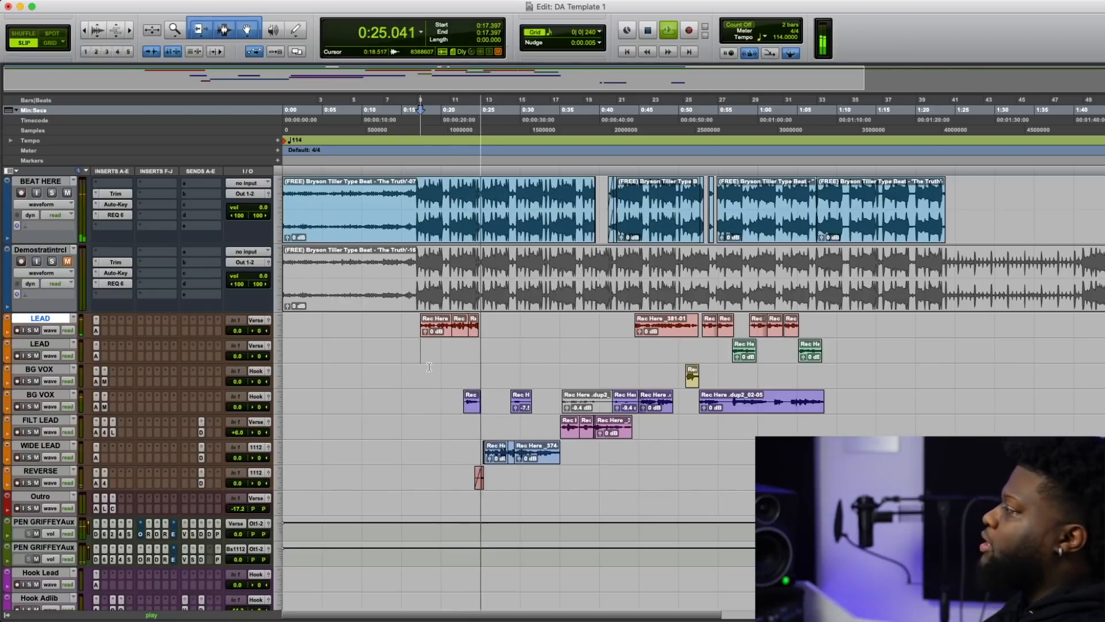
- Stop playback, place the cursor ahead of the beat drop around 0:39 and play through the gap in the beat
key(space)
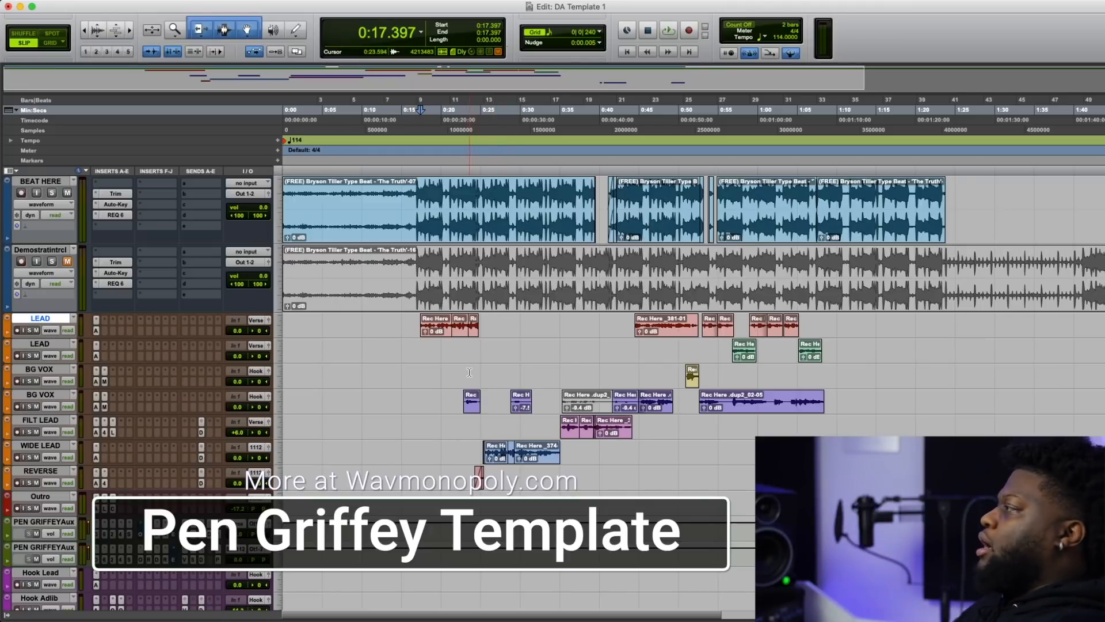
click(582, 169)
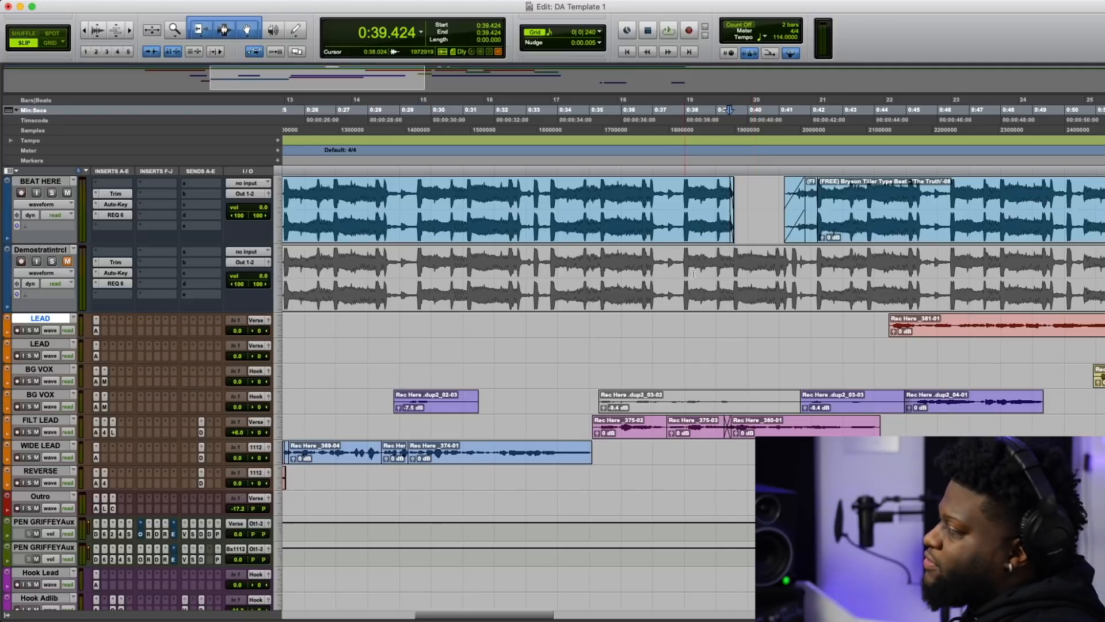
click(705, 171)
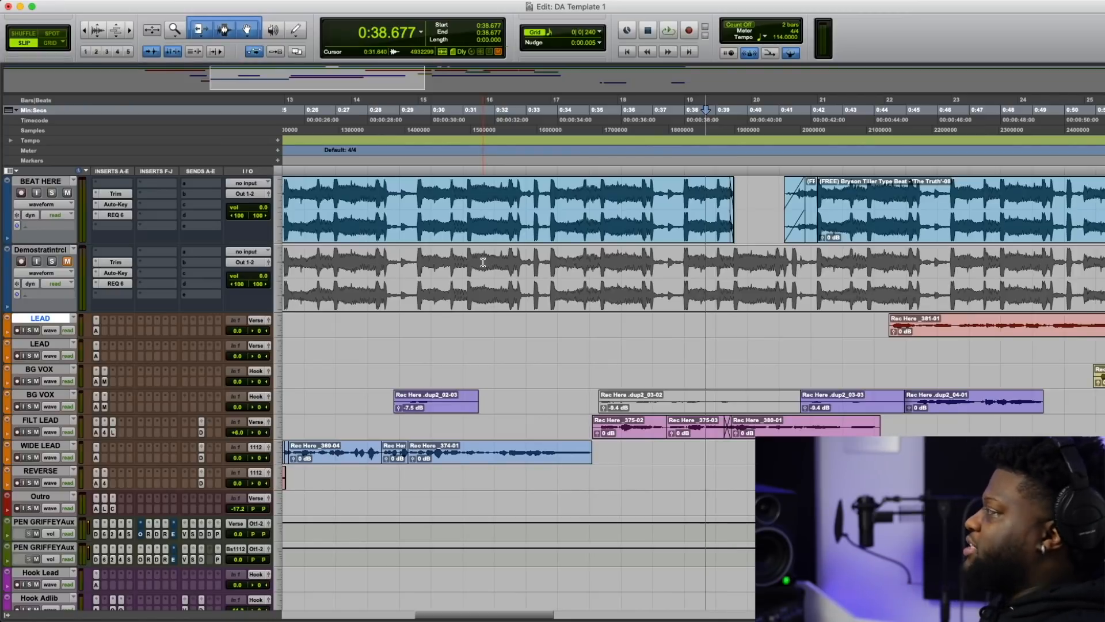
click(609, 169)
key(space)
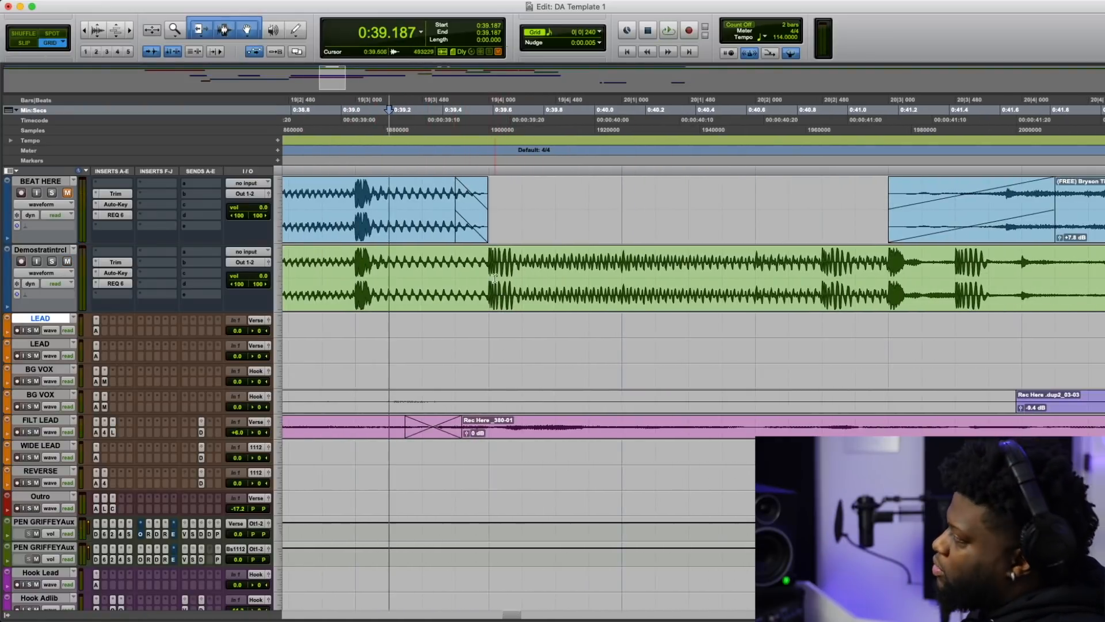
- Delete the Demostratintrcl track's audio from 0:39.582 to 0:41.161 to match the gap in the beat above, and play it back
drag(489, 251, 900, 269)
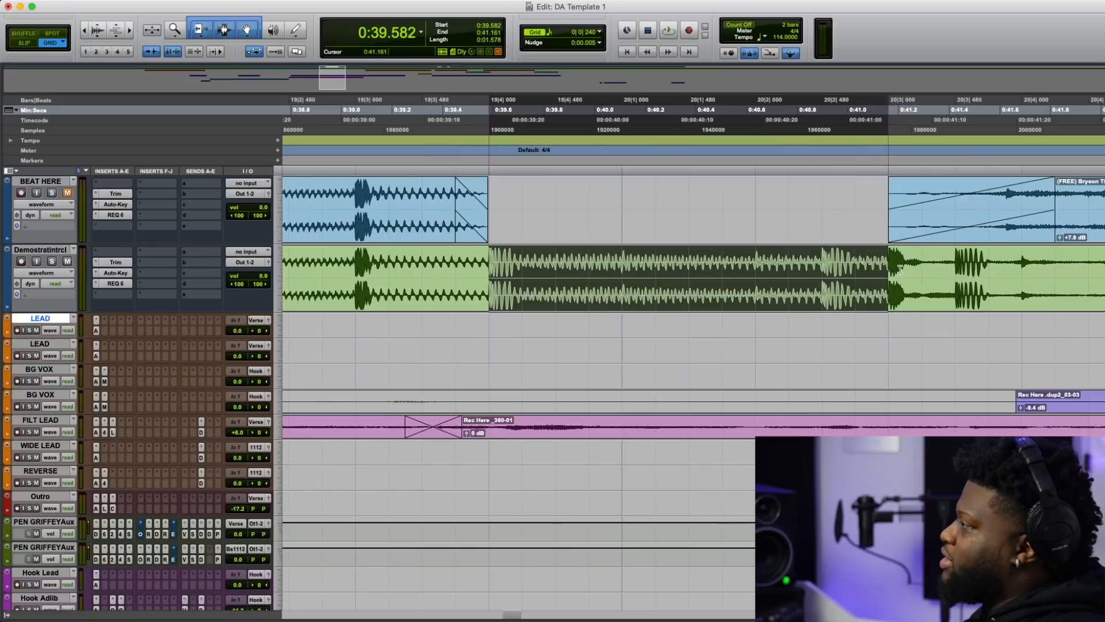
key(Delete)
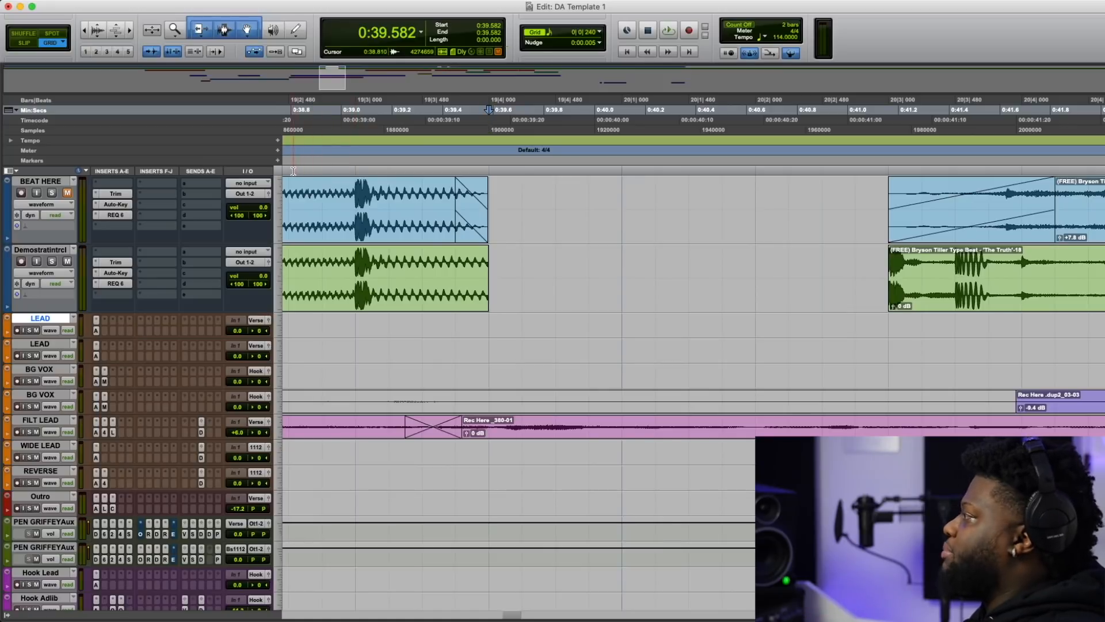
key(space)
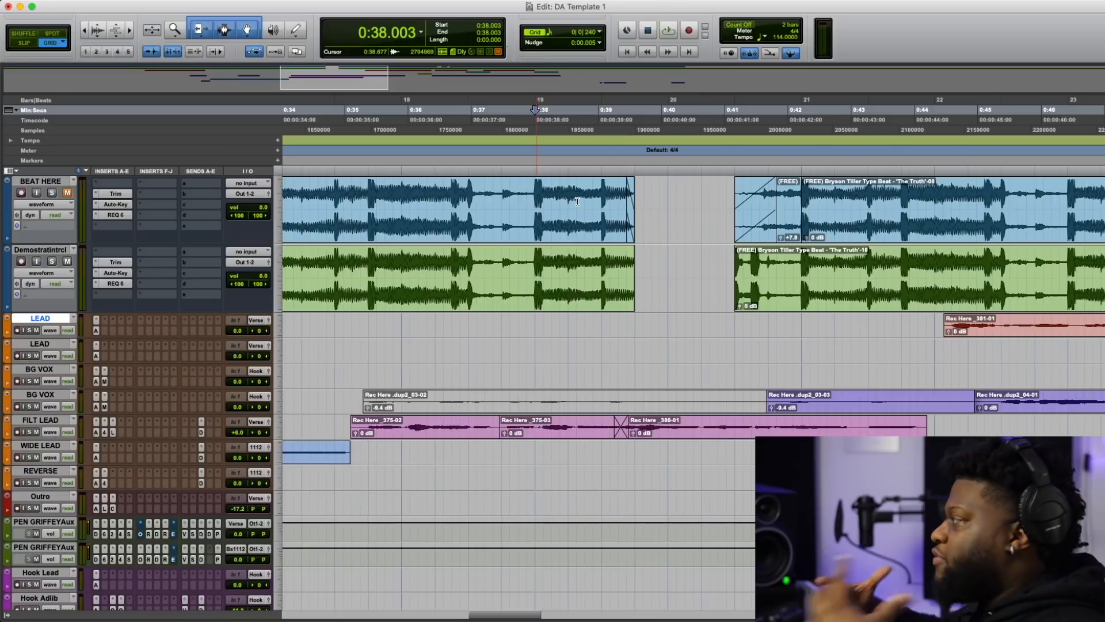
- Add a fade-out from 0:39.450 to 0:39.582 at the end of the Demostratintrcl clip before the gap
key(t)
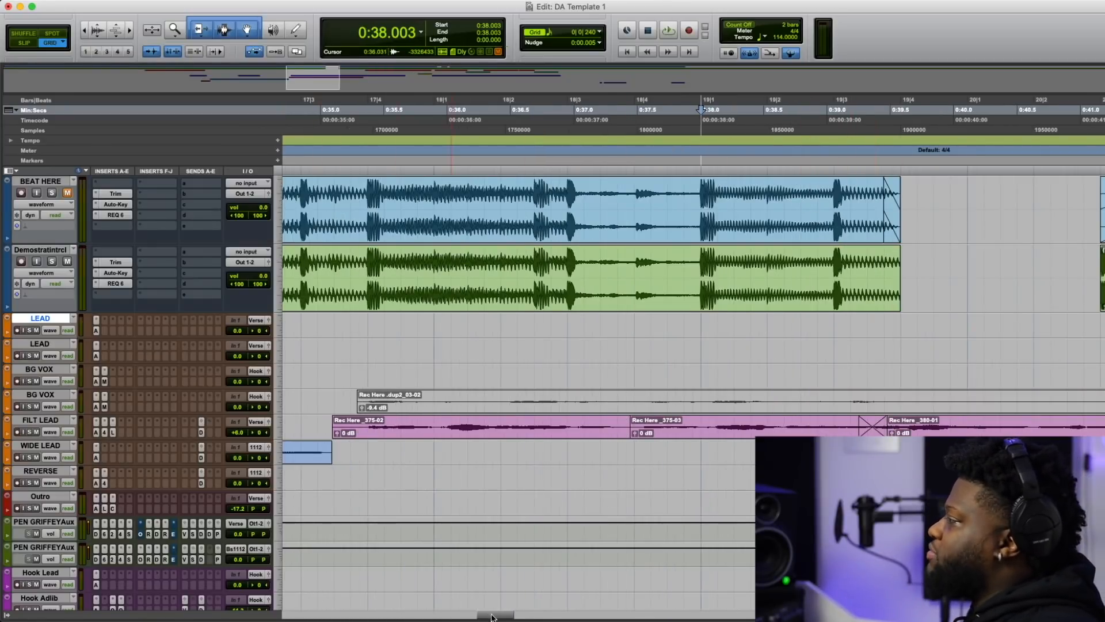
drag(491, 617, 496, 617)
key(t)
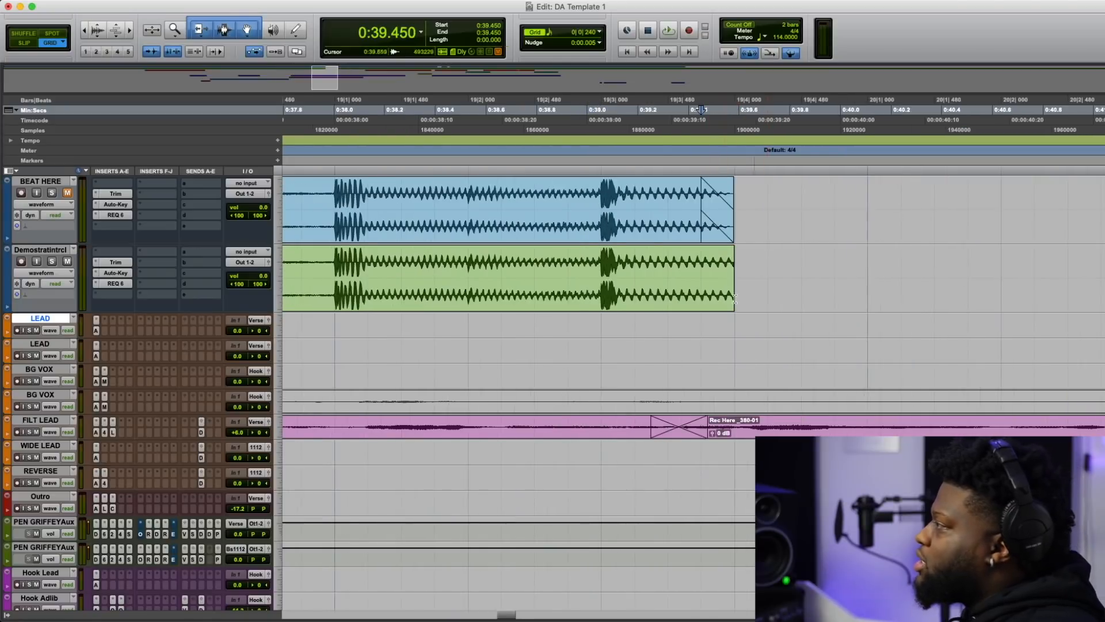
click(731, 254)
drag(730, 254, 702, 256)
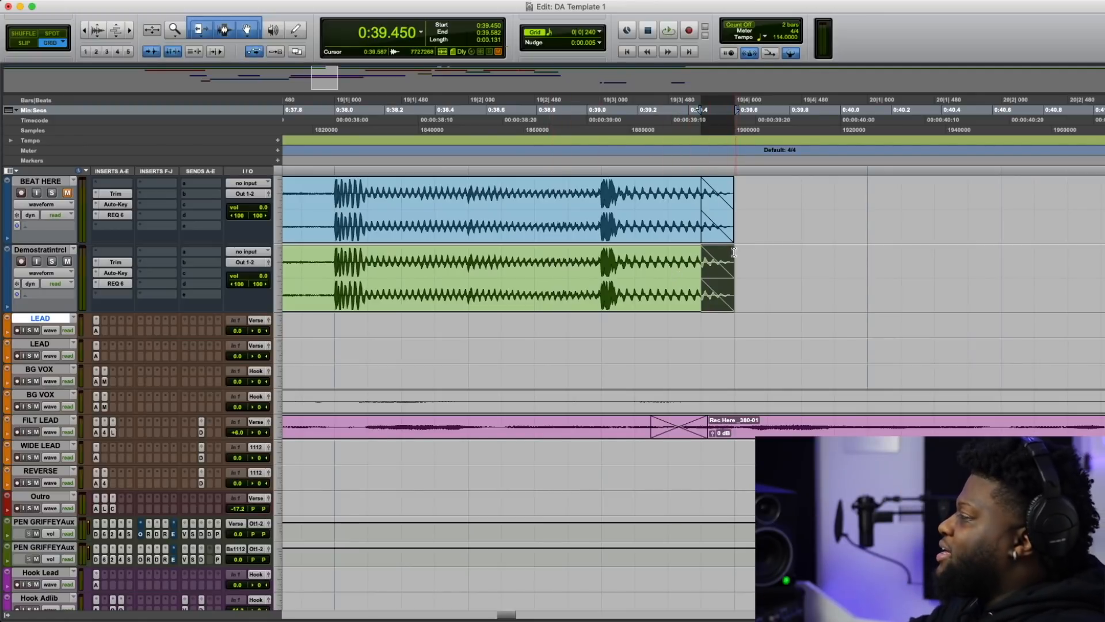
- Select the Demostratintrcl audio from 0:41.161 to 0:42.213 after the gap and open the Vari-Fi AudioSuite effect for it
drag(506, 617, 513, 617)
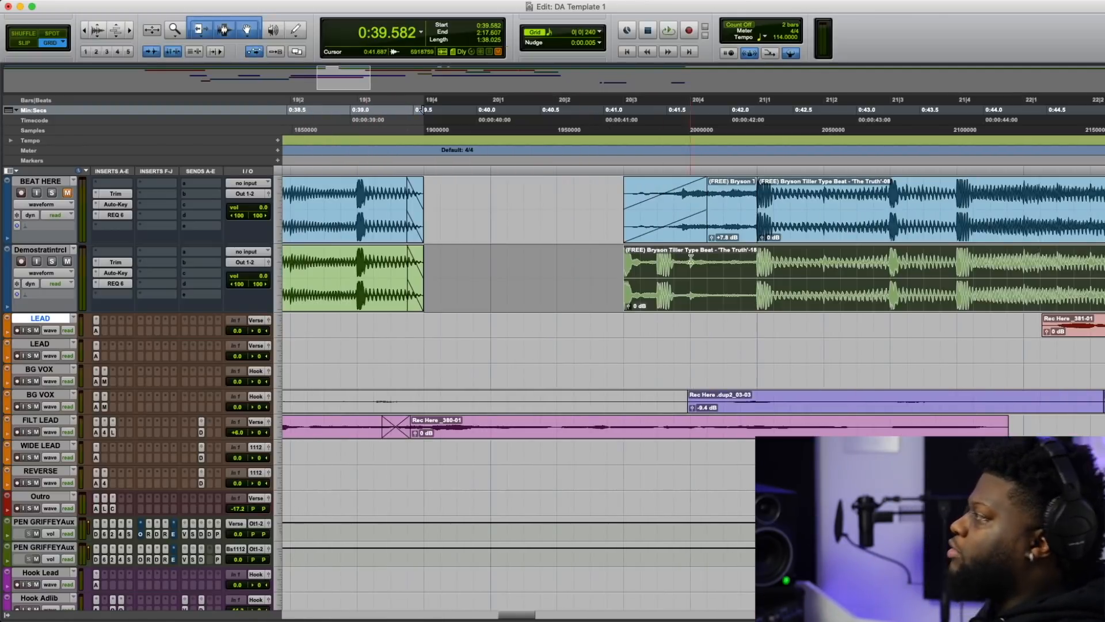
click(641, 333)
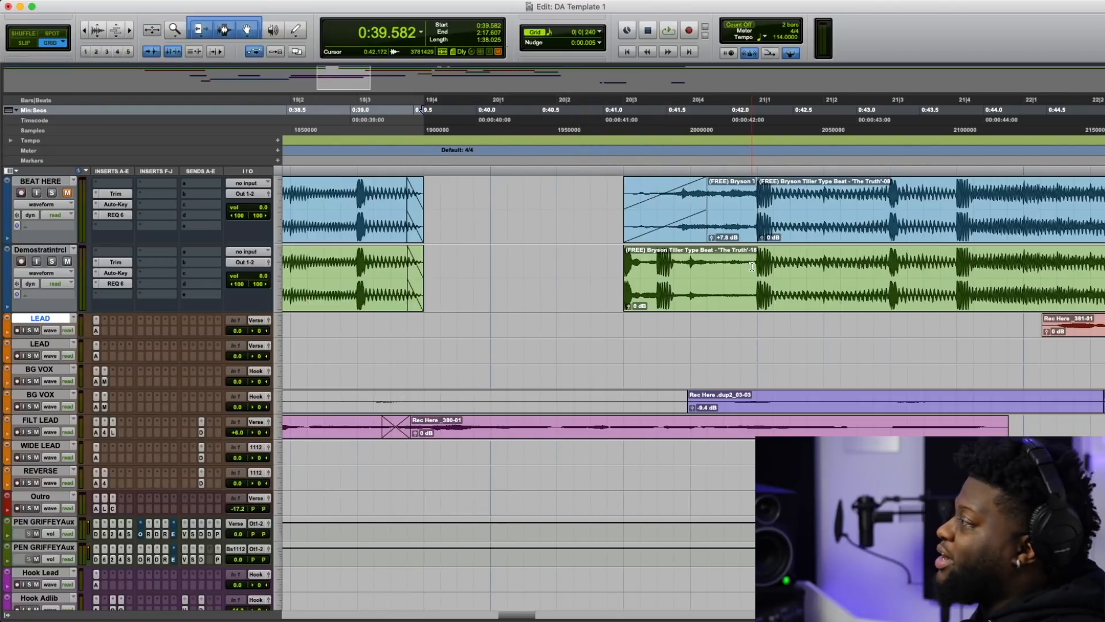
drag(755, 265, 619, 271)
key(t)
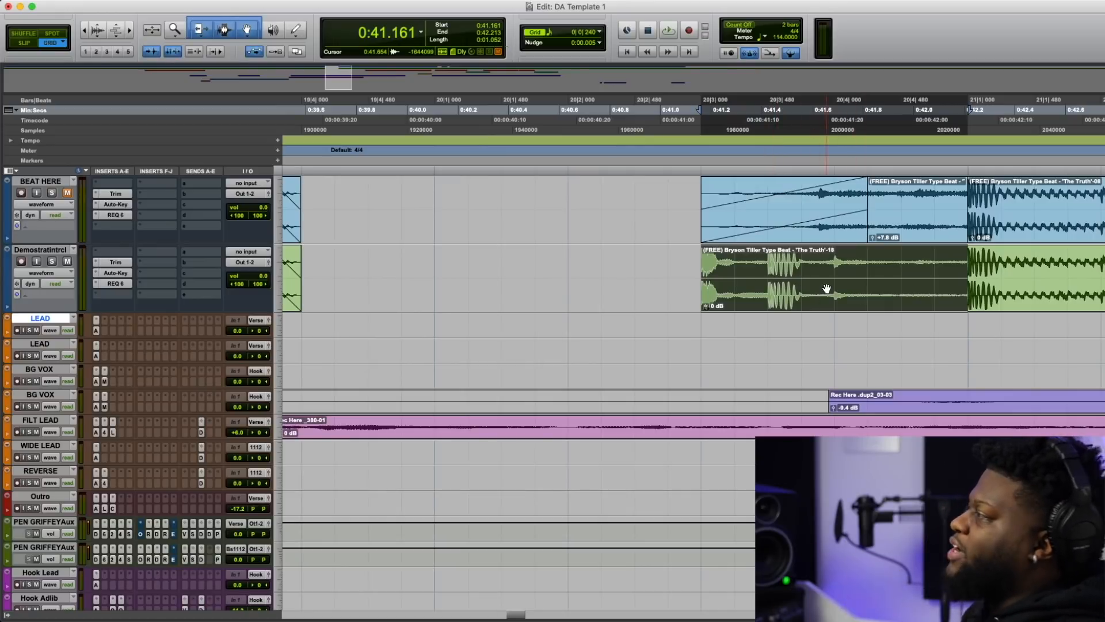
click(253, 0)
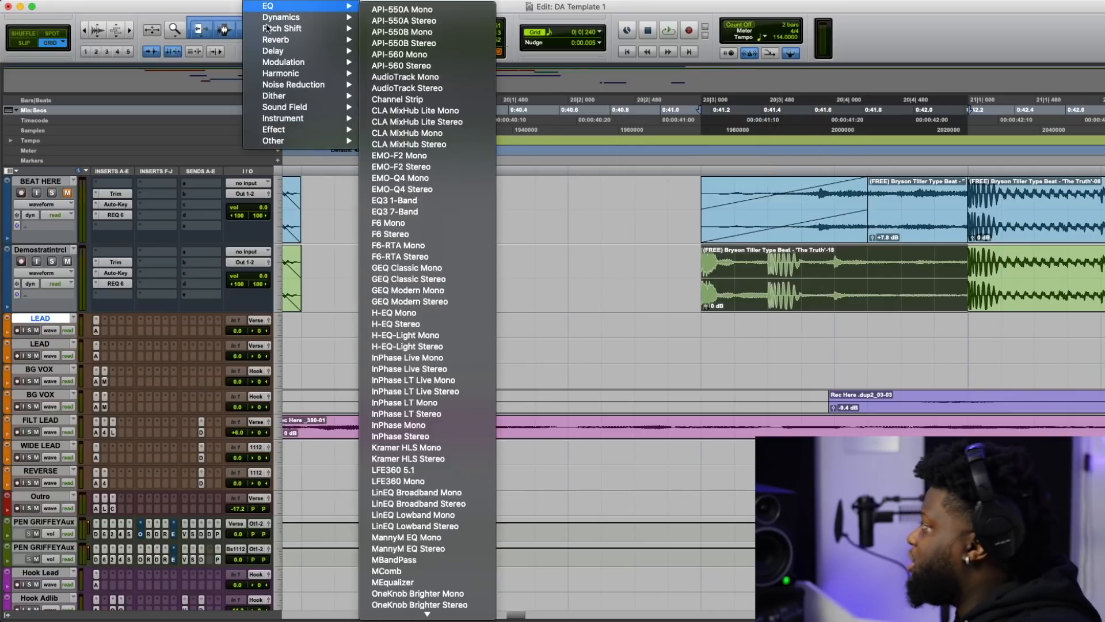
mouse_move(282, 28)
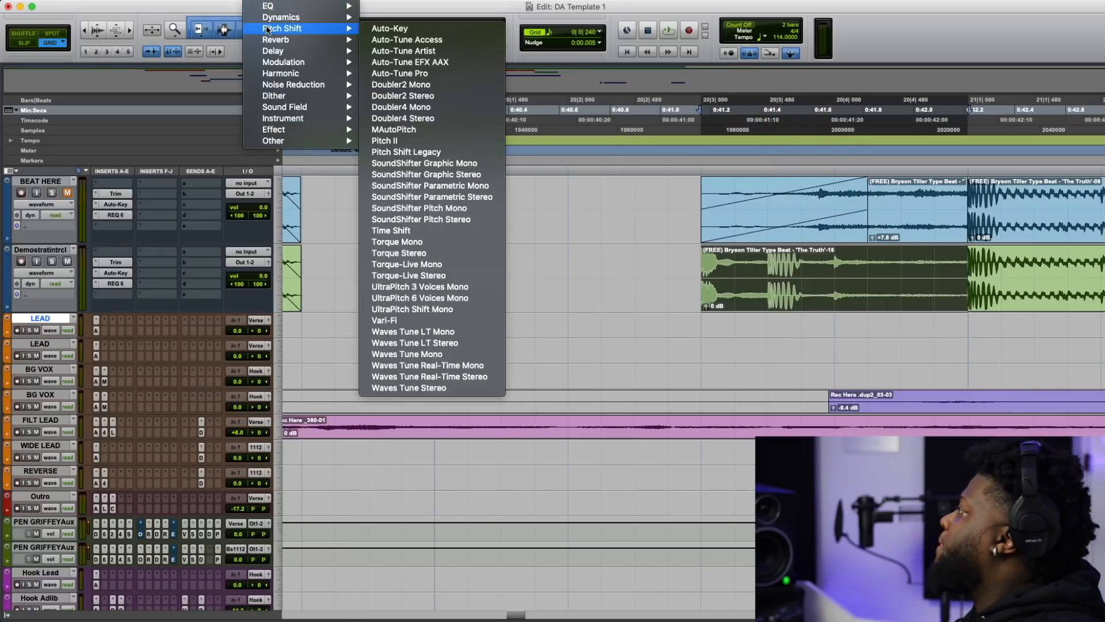
click(390, 321)
drag(422, 177, 425, 164)
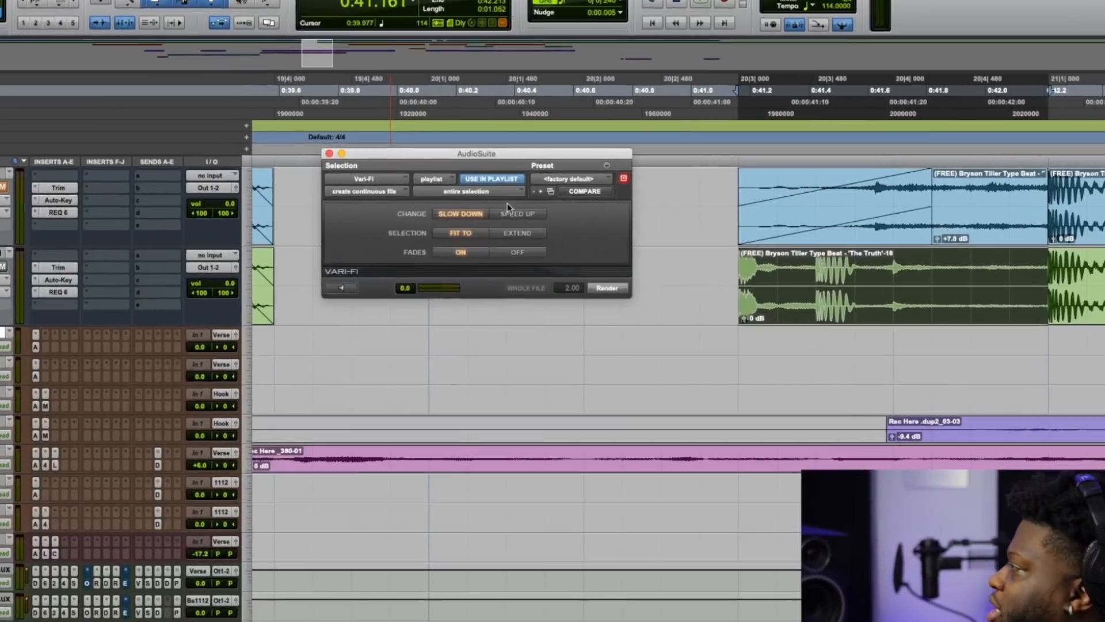
- Set Vari-Fi to Speed Up, preview it and render it onto the selected beat section, closing the effect window
click(517, 214)
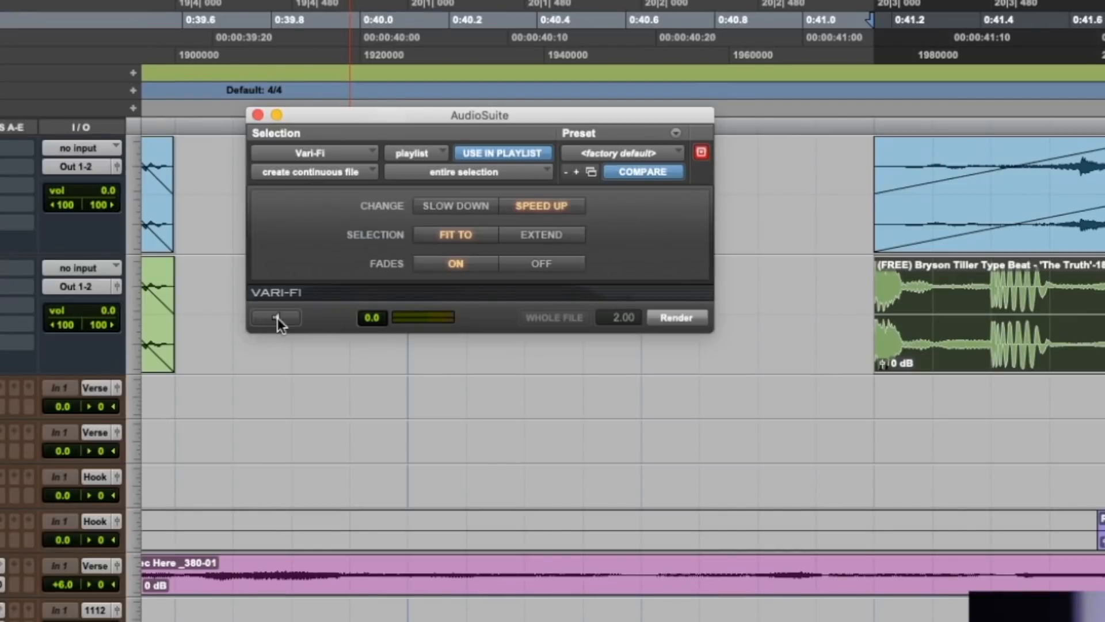
click(276, 317)
click(277, 317)
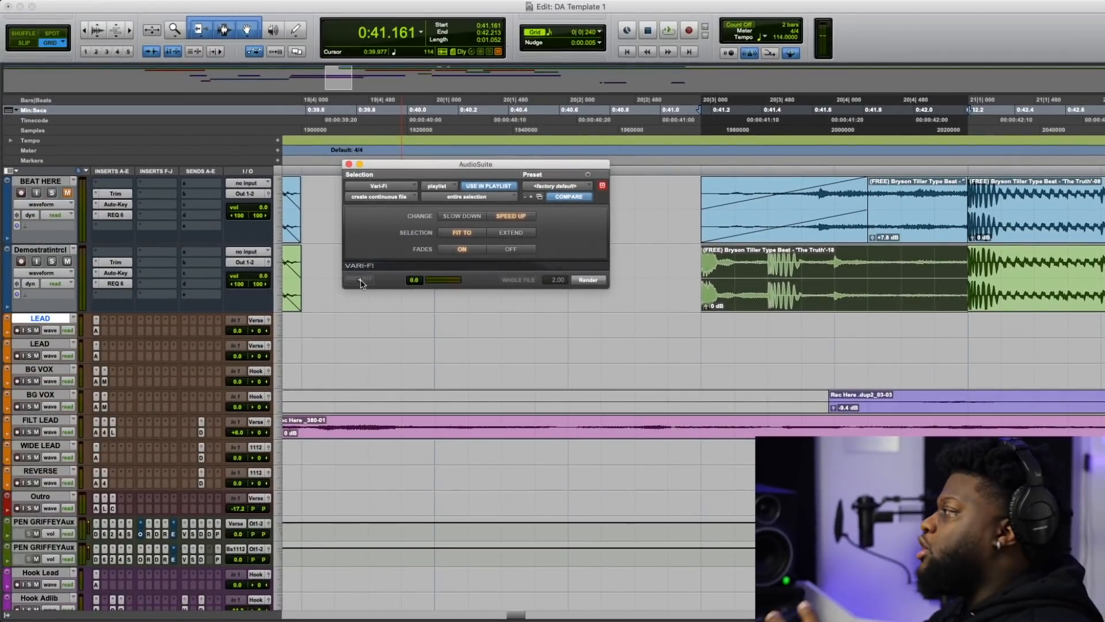
click(587, 280)
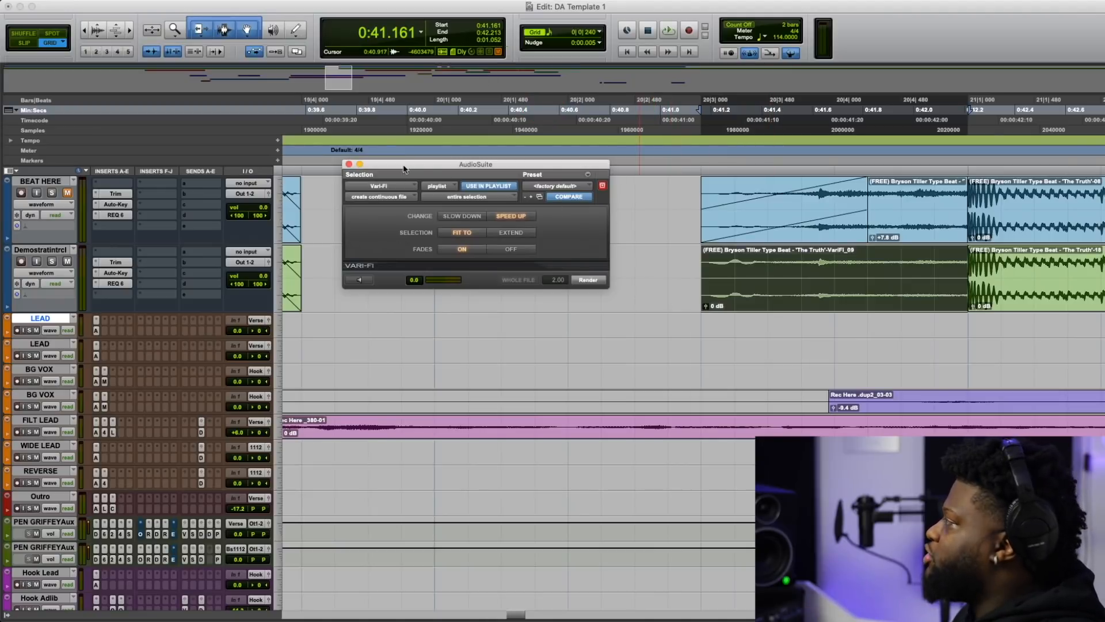
click(349, 165)
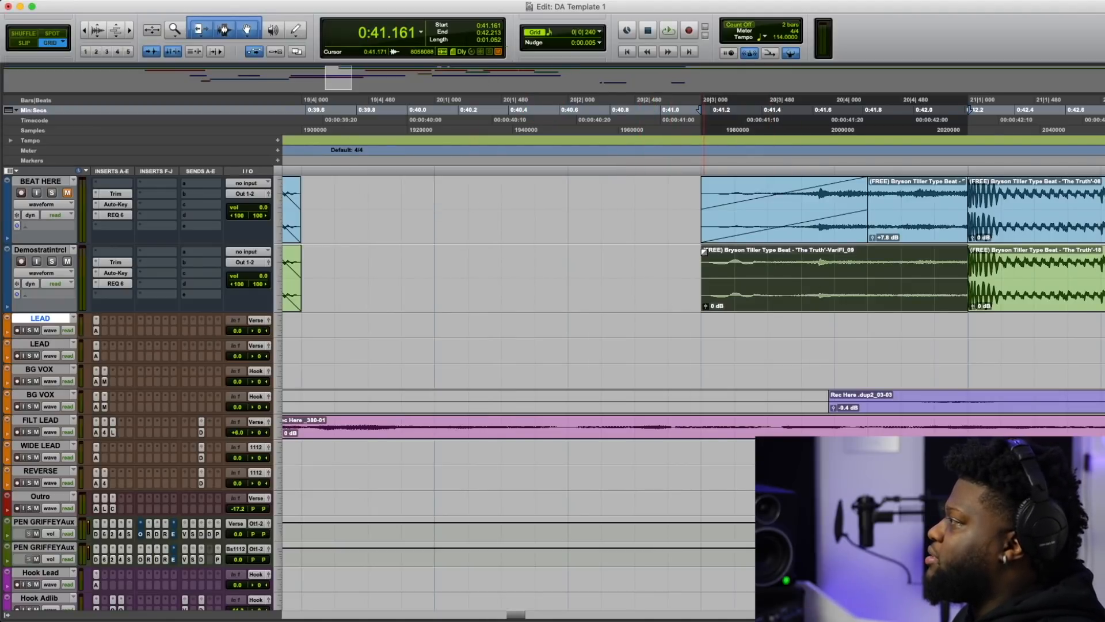
- Add a fade-in from 0:41.161 to 0:41.819 on the rendered Vari-Fi clip and play the transition from 0:38.924
drag(704, 252, 862, 253)
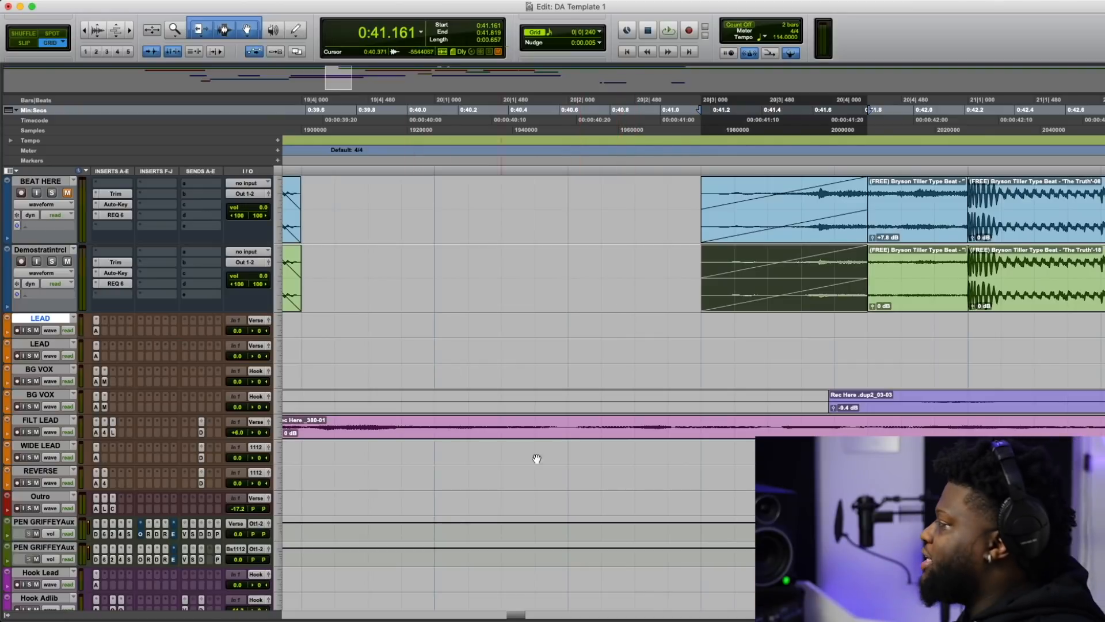
drag(523, 617, 518, 617)
click(372, 324)
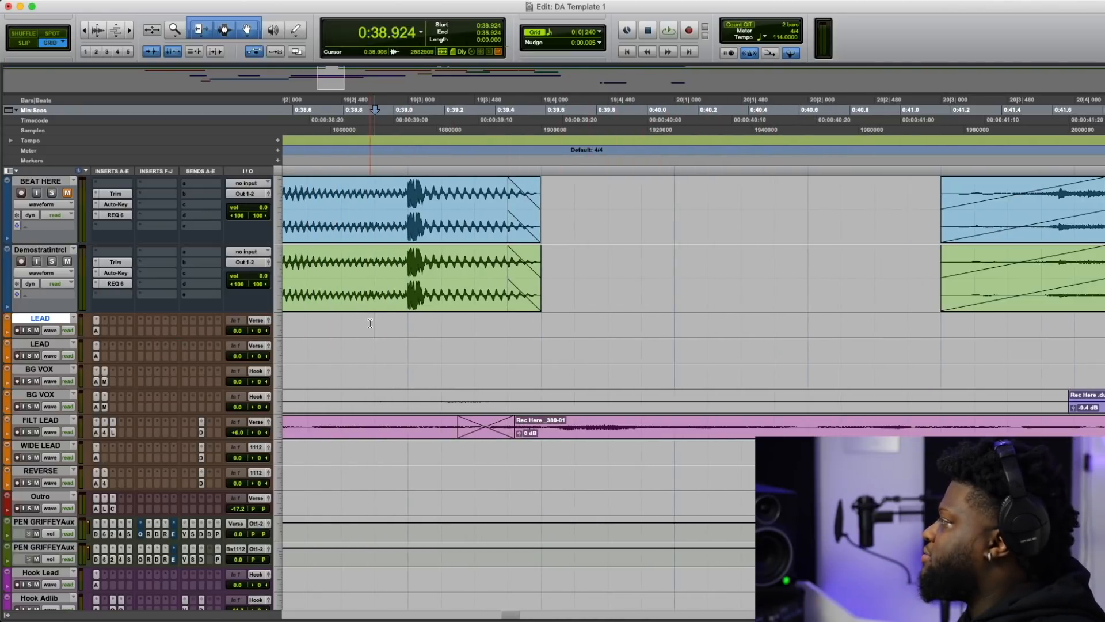
key(space)
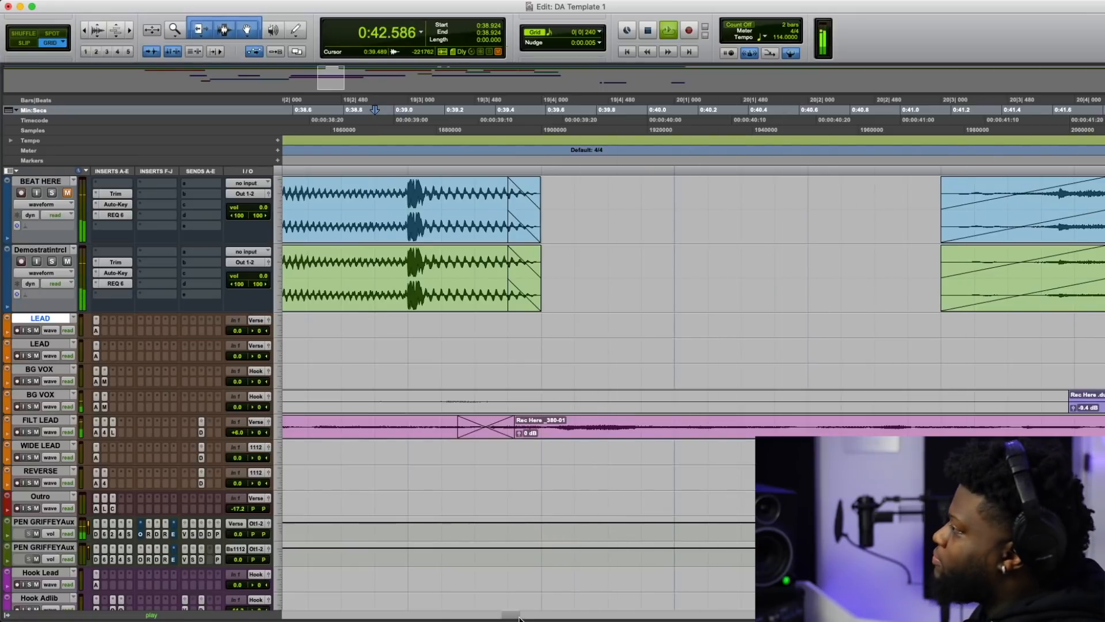
- Raise the Vari-Fi clip's gain to +9.5 dB and play back the beat drop from 0:39.055
drag(519, 618, 529, 617)
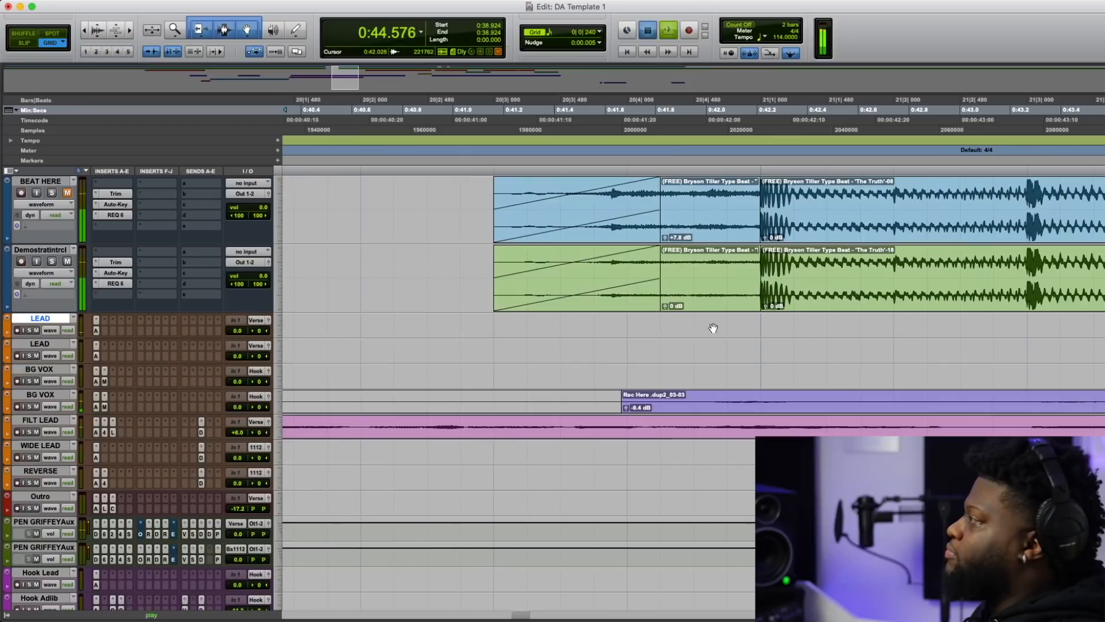
drag(667, 308, 665, 305)
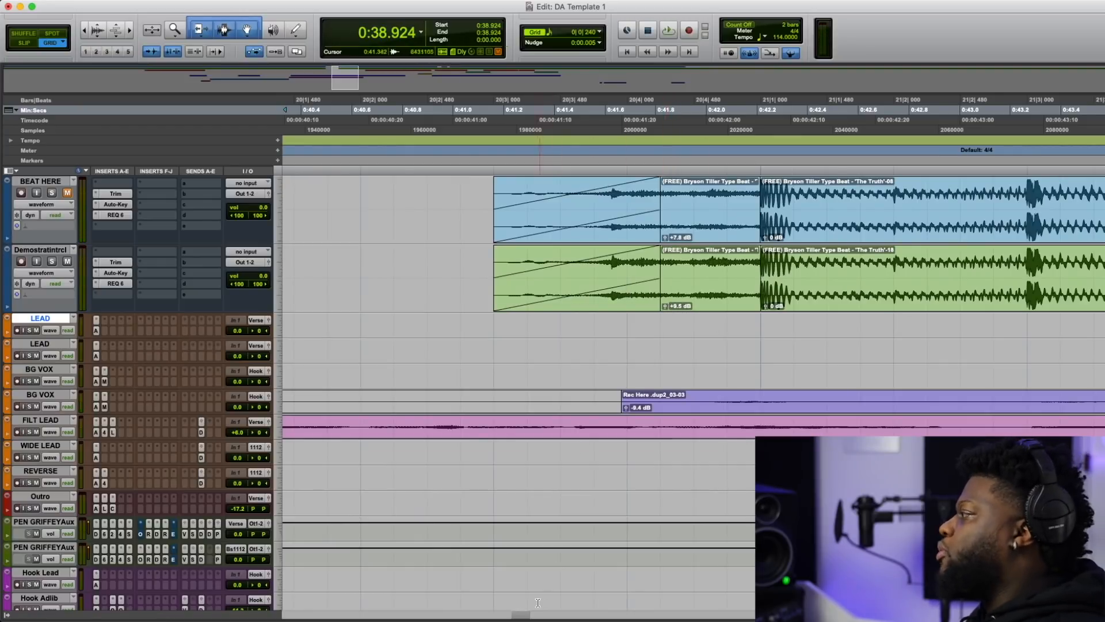
drag(526, 616, 509, 617)
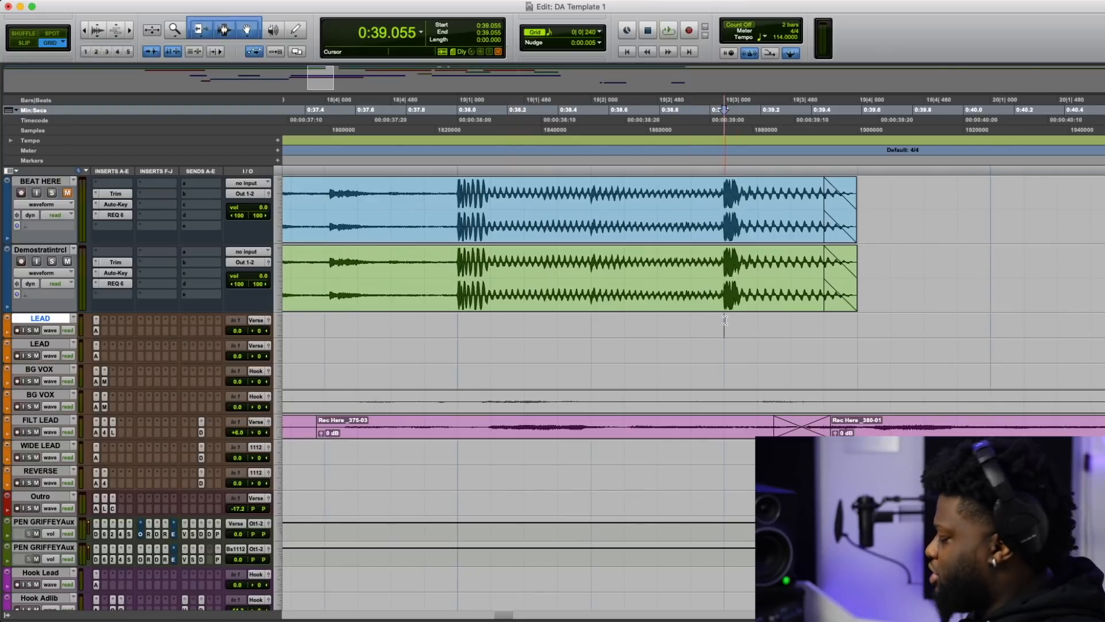
key(r)
key(r)
key(space)
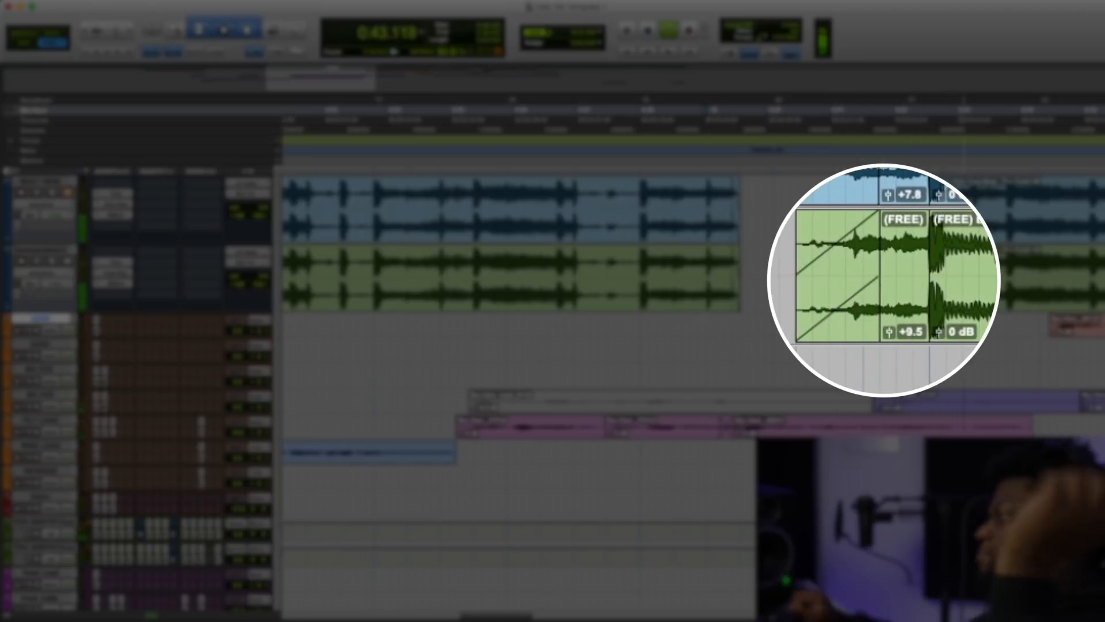
key(space)
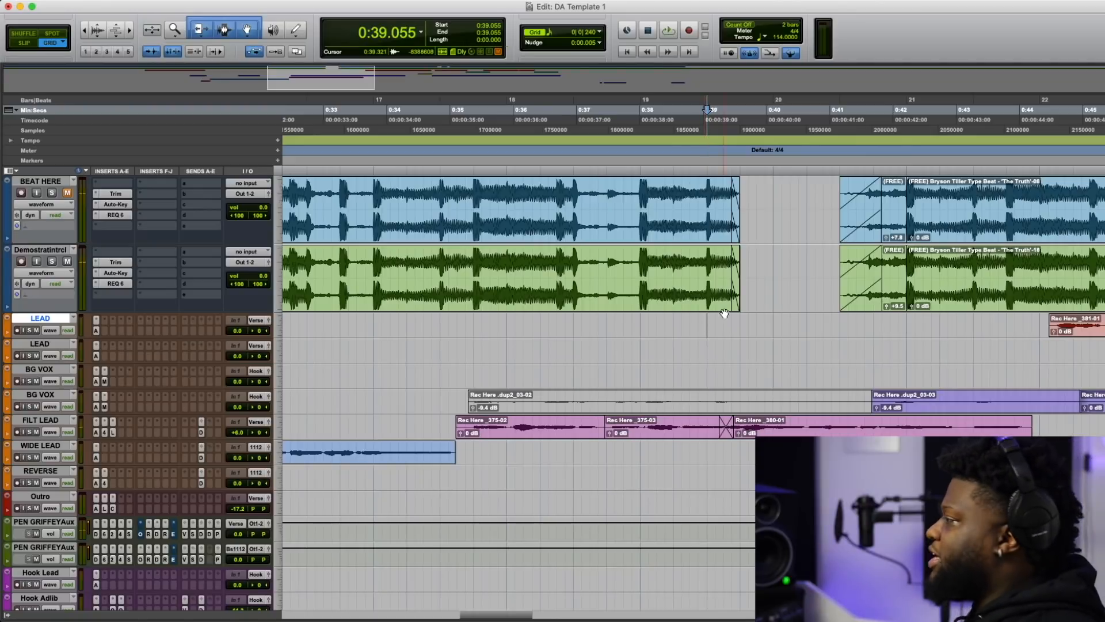
- Play back the reversed vocal transition from the lead into the wide lead between about 0:23 and 0:25
key(r)
key(r)
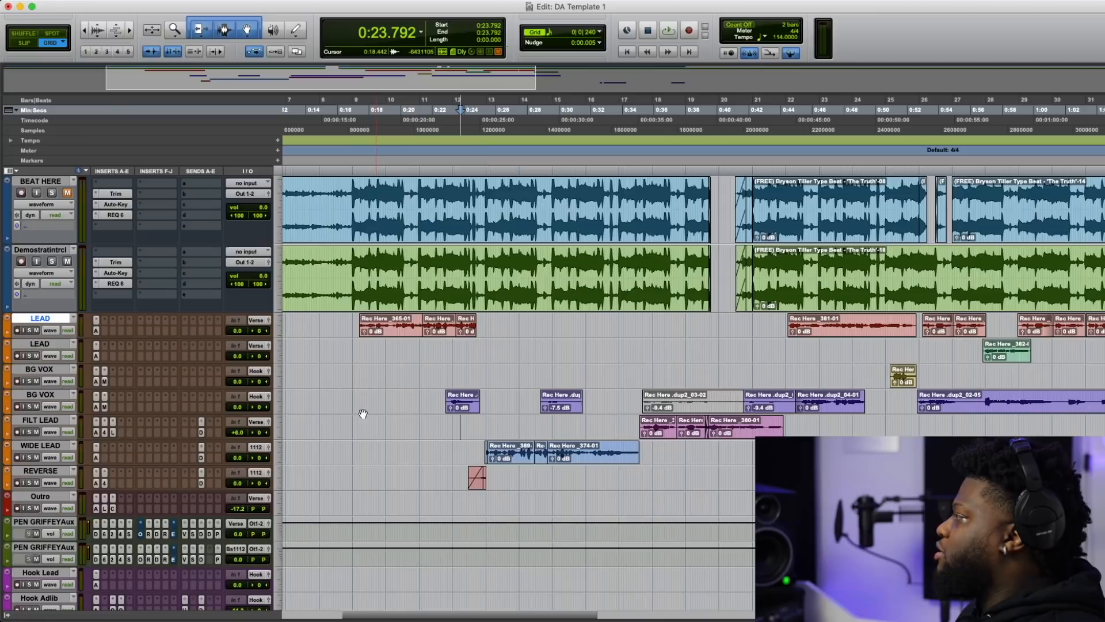
key(space)
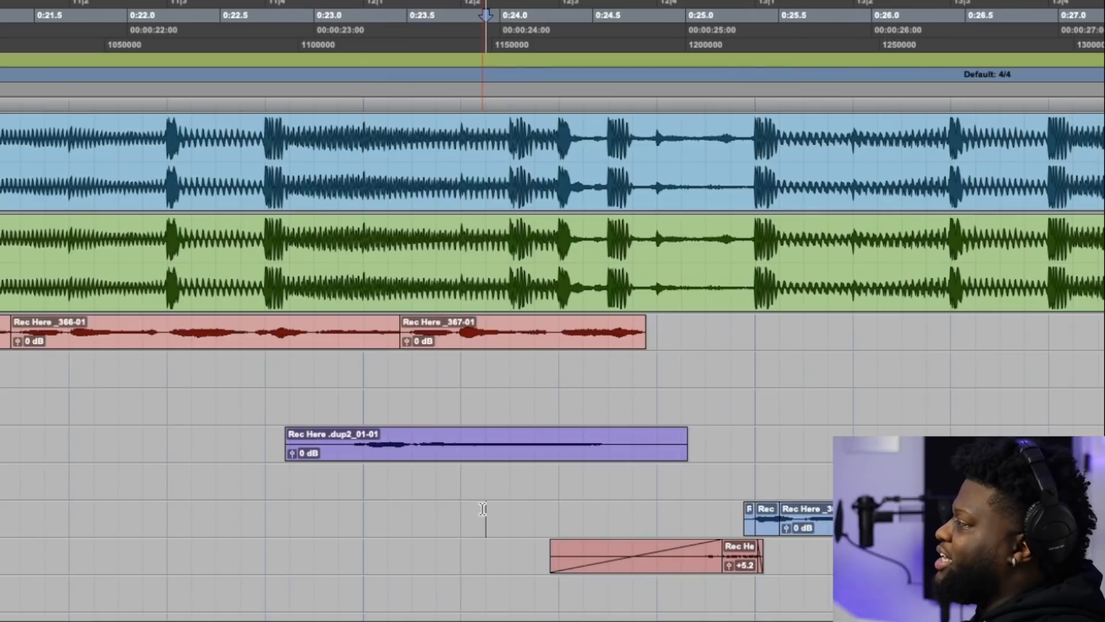
key(space)
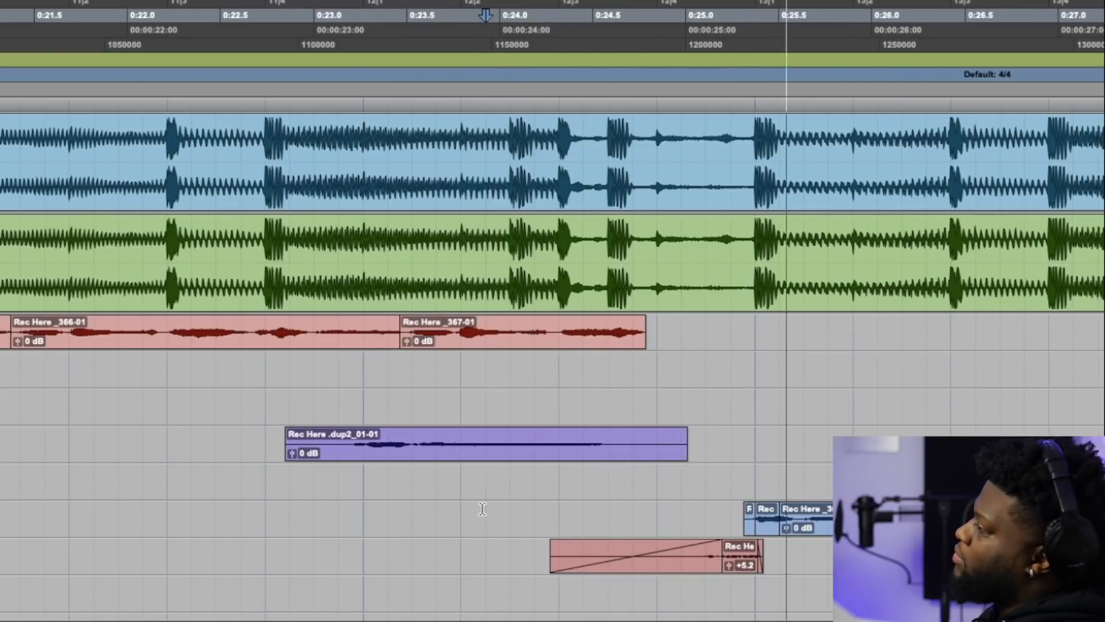
key(space)
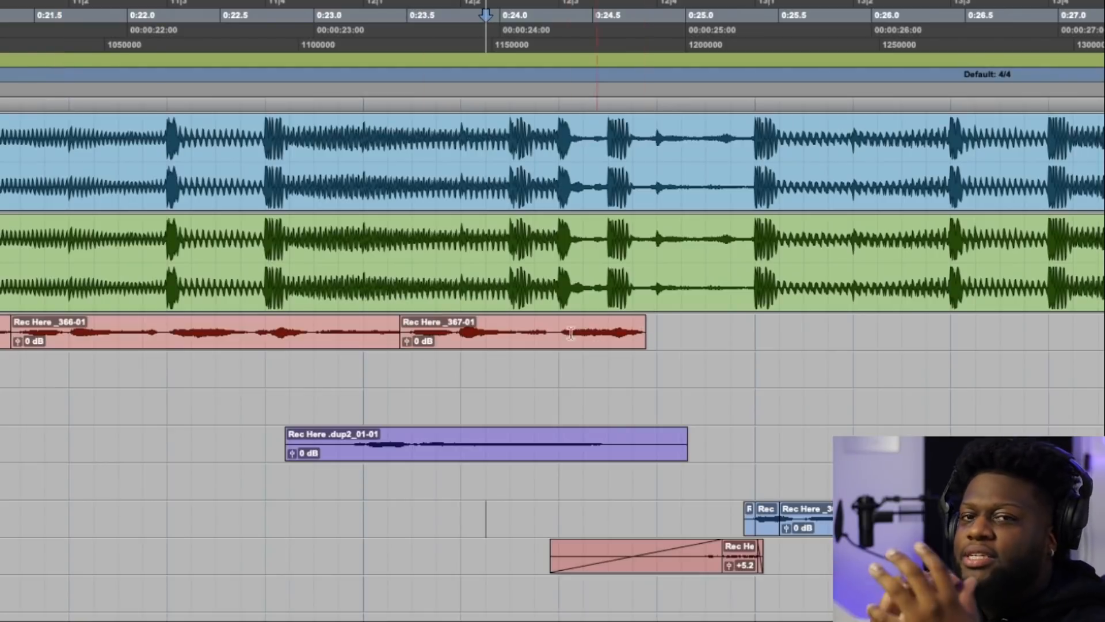
click(438, 16)
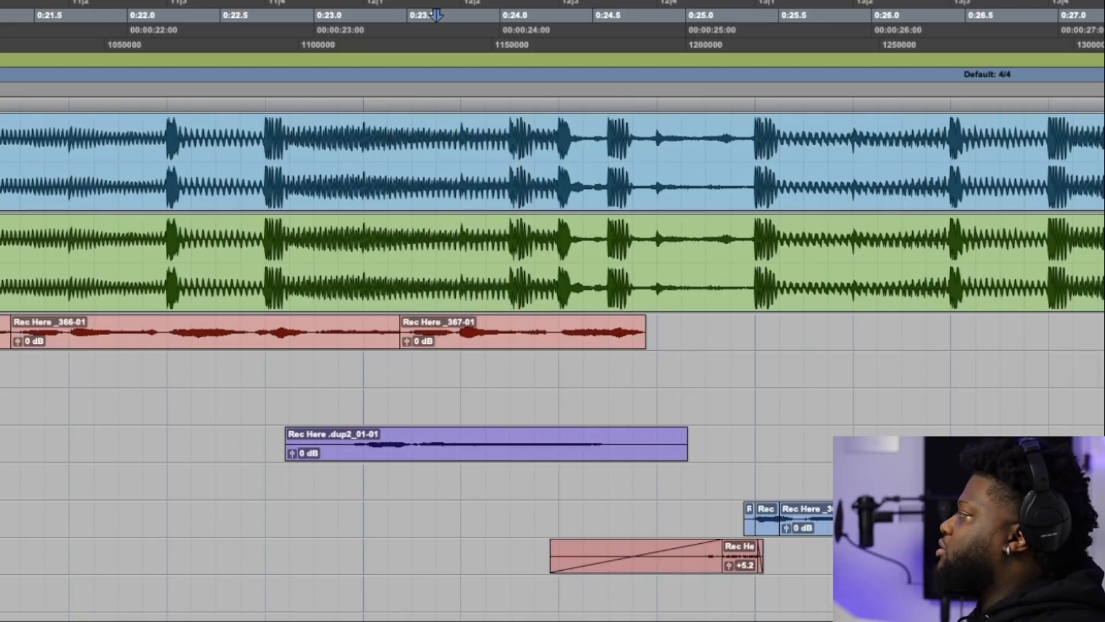
key(space)
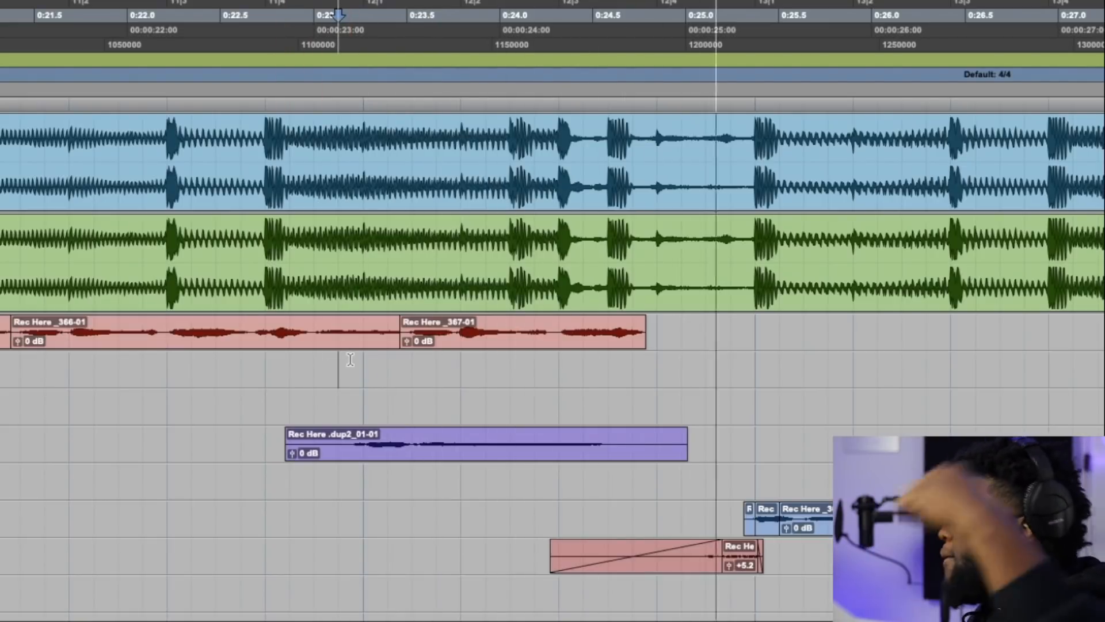
key(space)
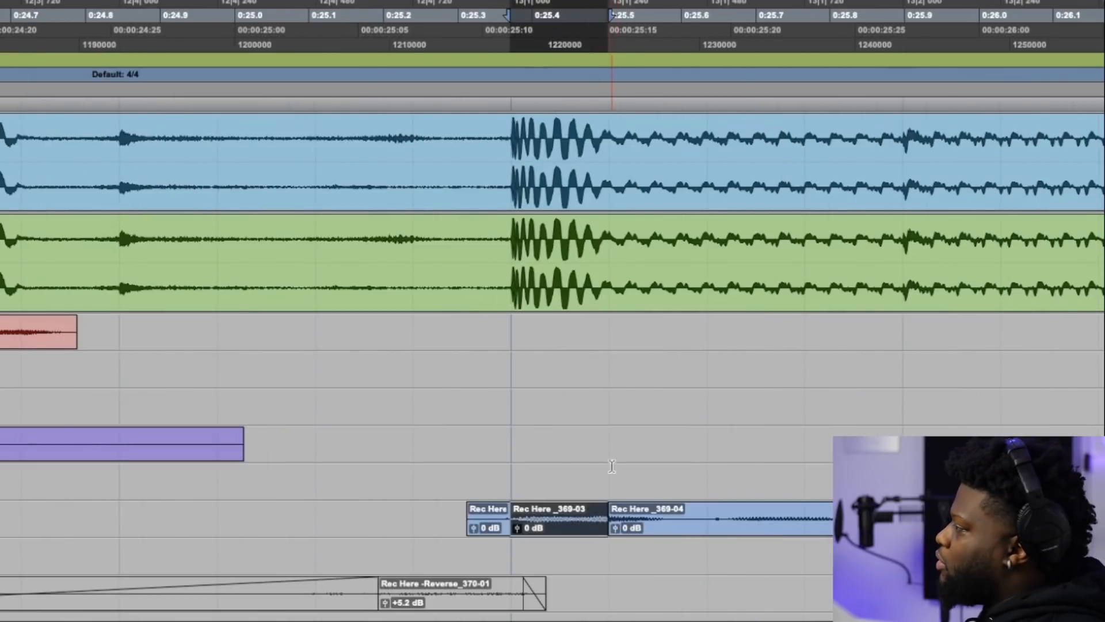
- Copy the WIDE LEAD clip starting at 0:25.370 onto the REVERSE track and select that track from 0:24.319 to 0:25.503
click(610, 459)
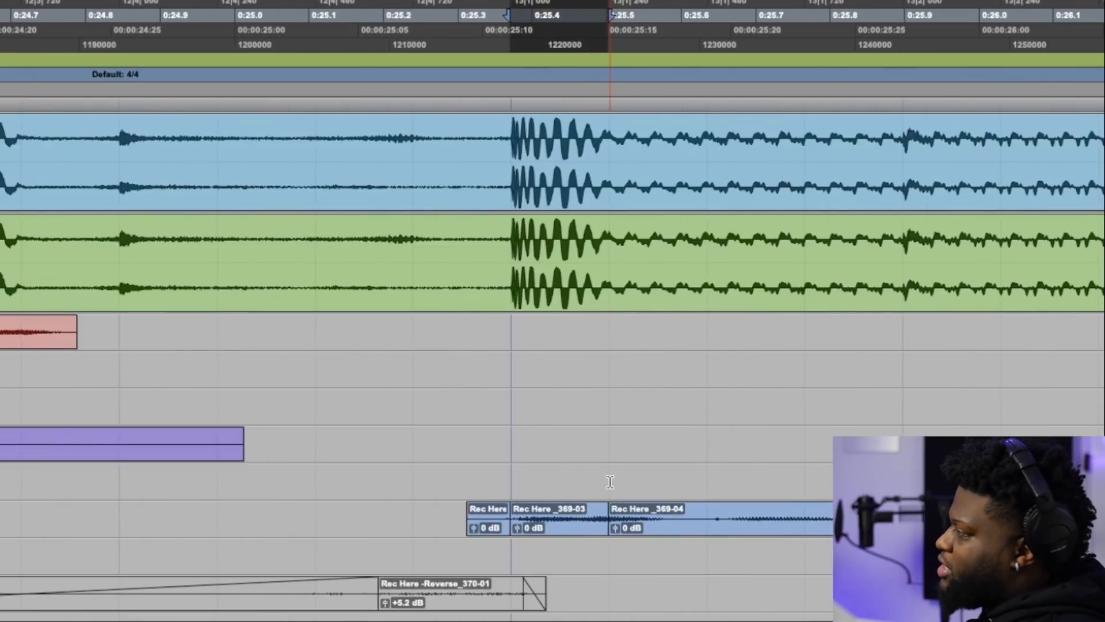
click(591, 529)
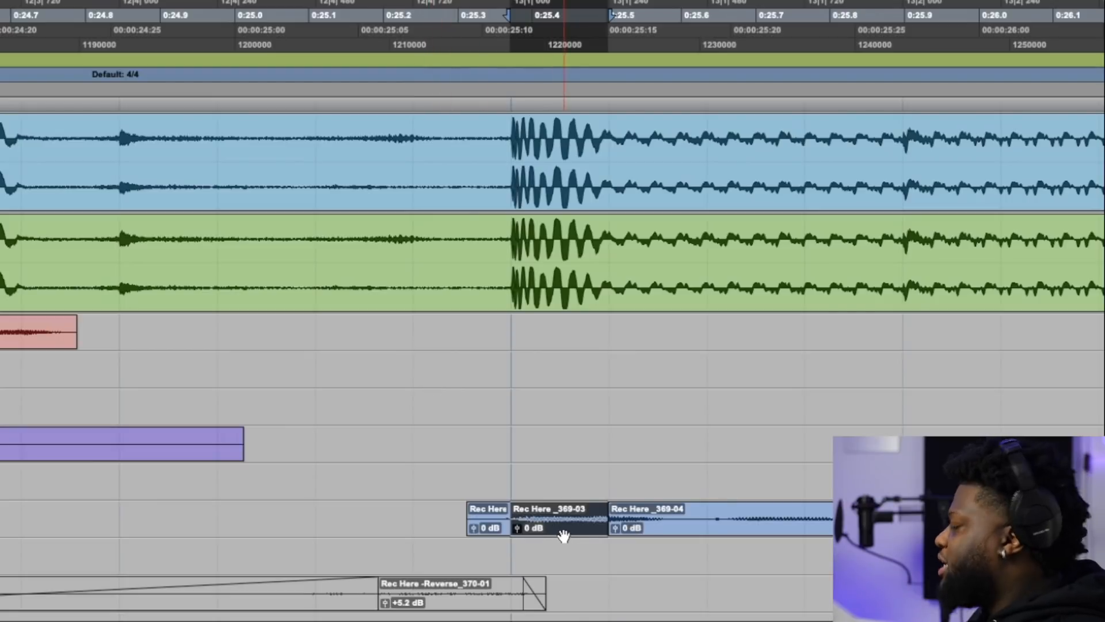
drag(562, 533, 562, 554)
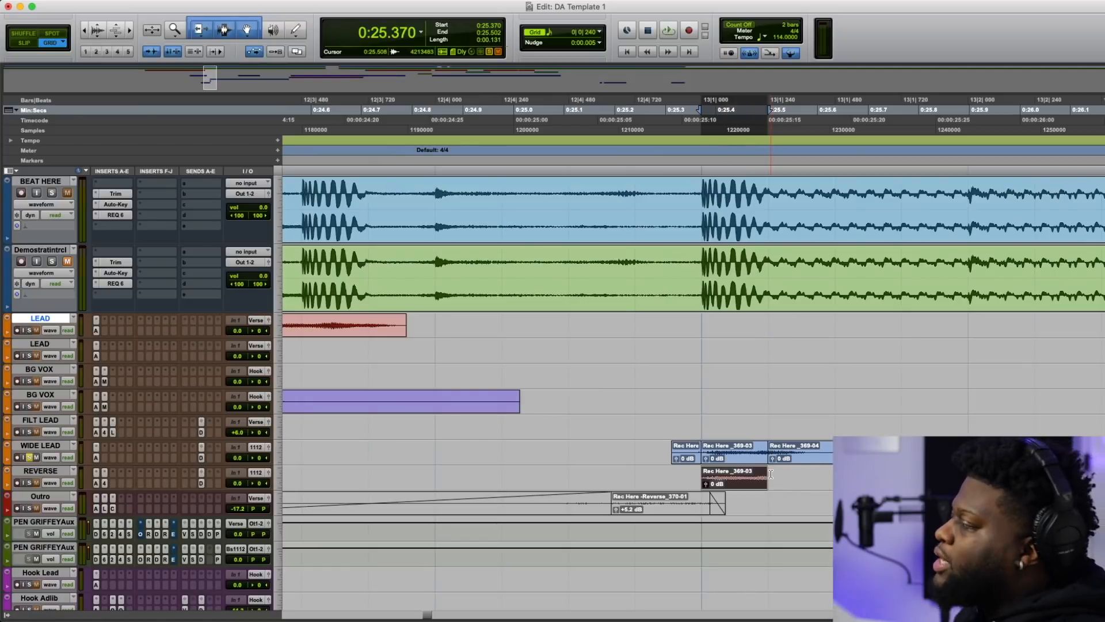
drag(770, 473, 428, 470)
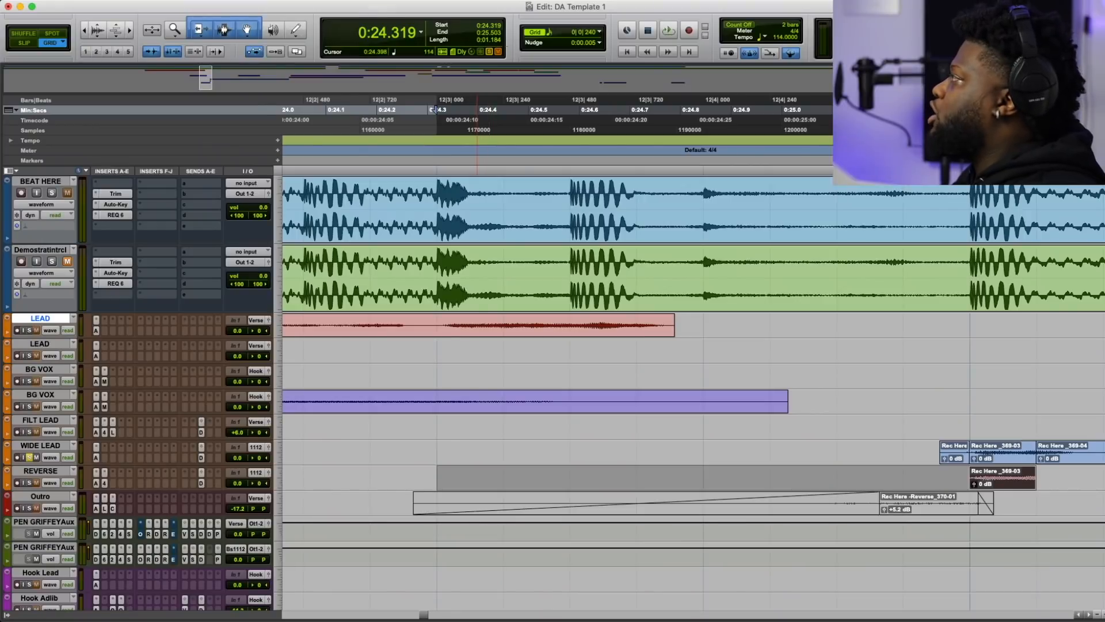
- Render a reversed D-Verb reverb onto the REVERSE track selection
click(262, 0)
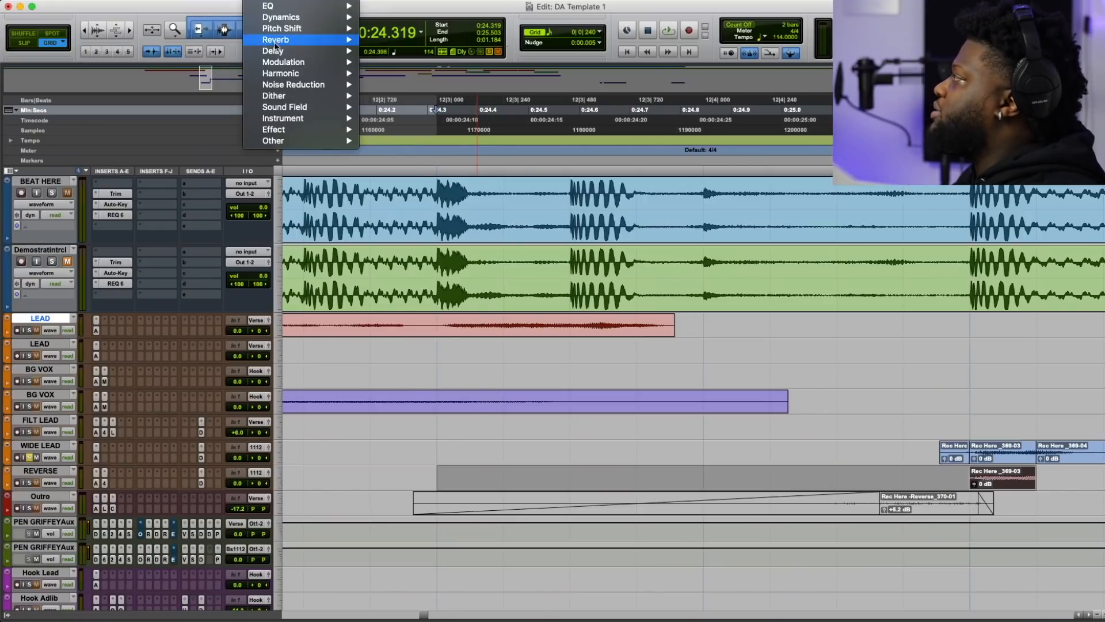
mouse_move(279, 41)
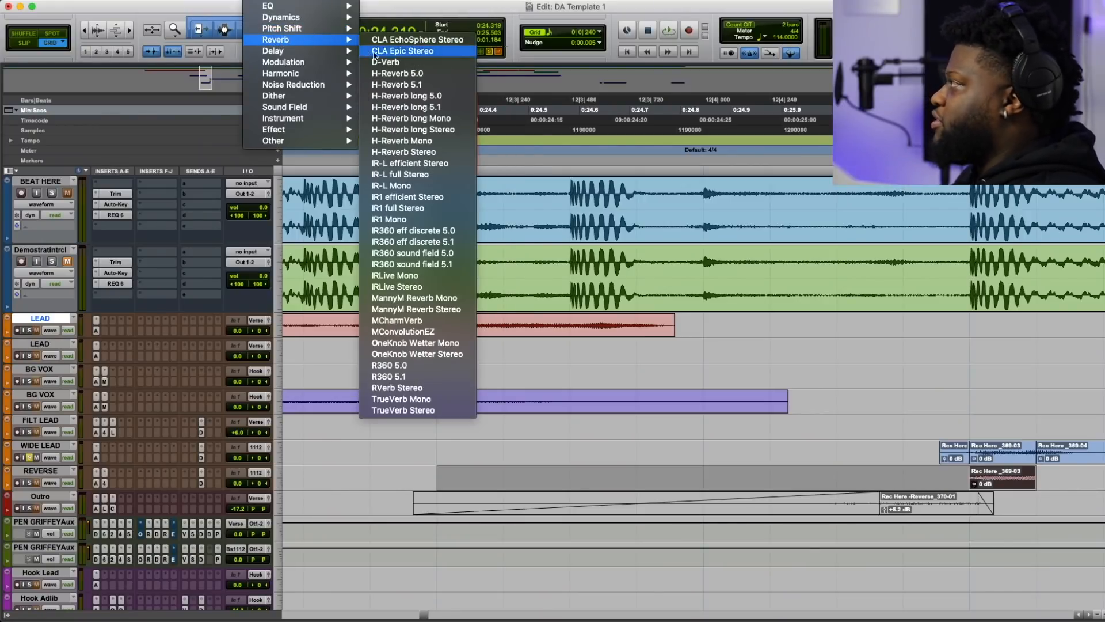
click(392, 62)
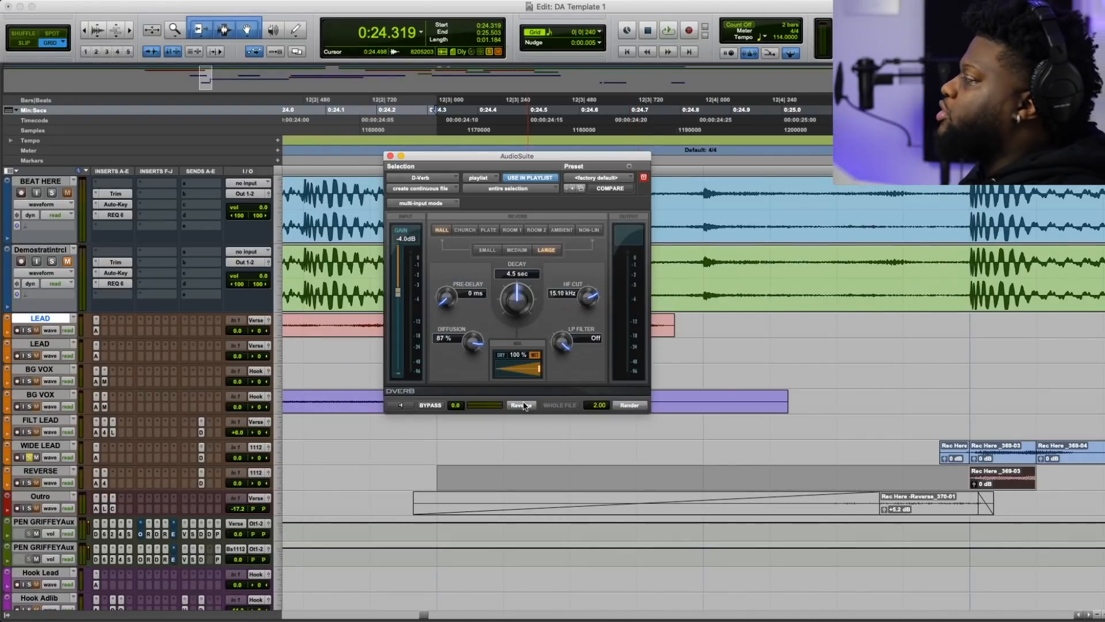
click(524, 406)
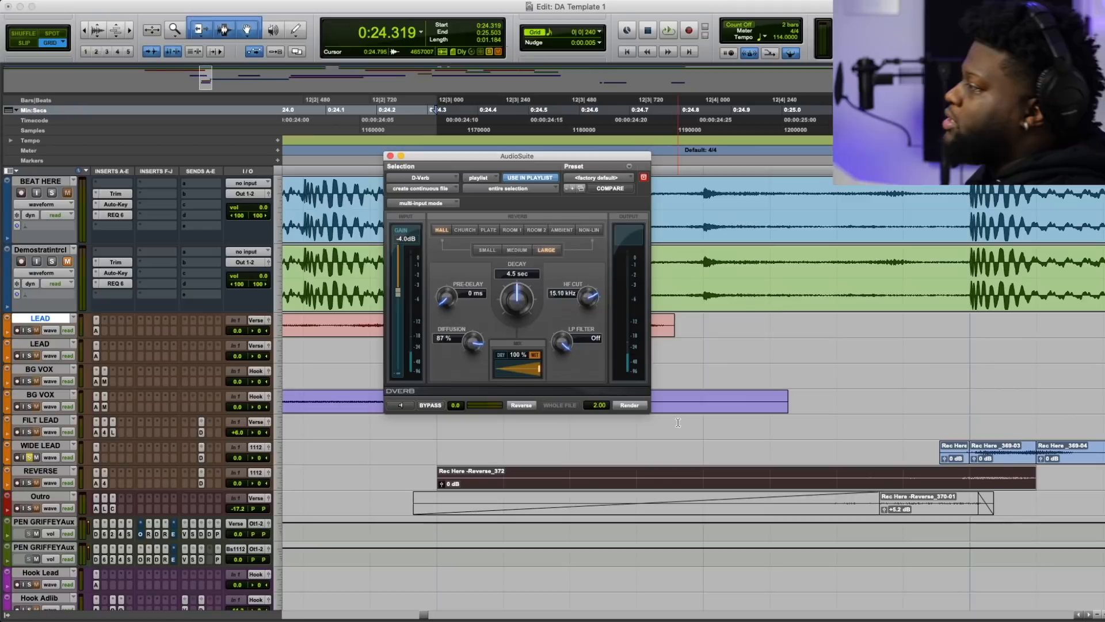
- Close the reverb window and play the reversed vocal from 0:24.319 with WIDE LEAD unsoloed and REVERSE soloed
click(30, 458)
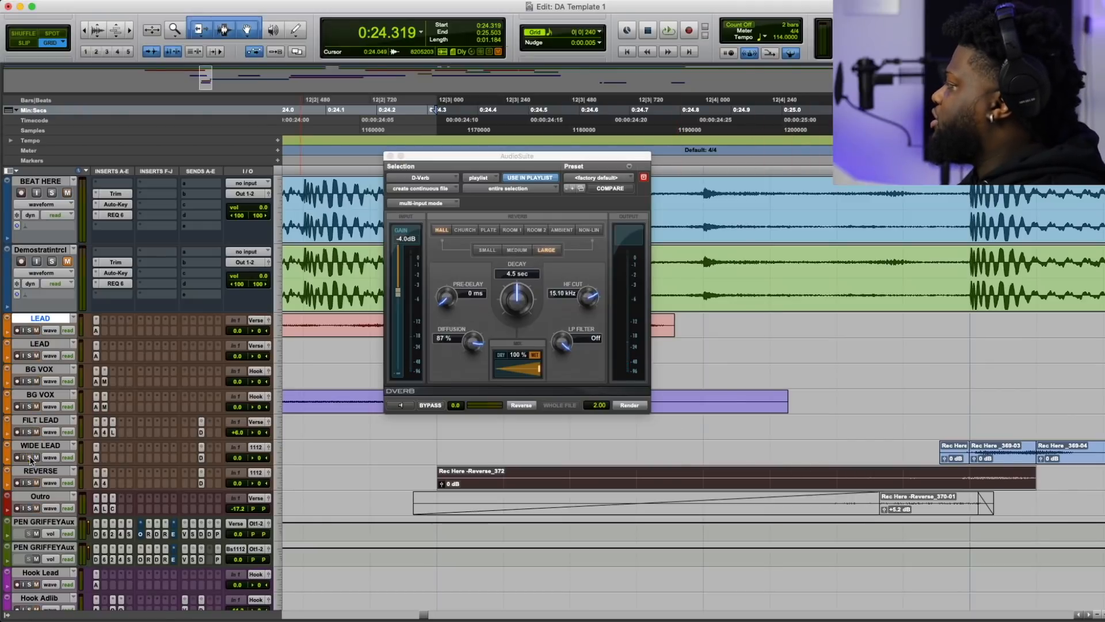
click(399, 155)
key(space)
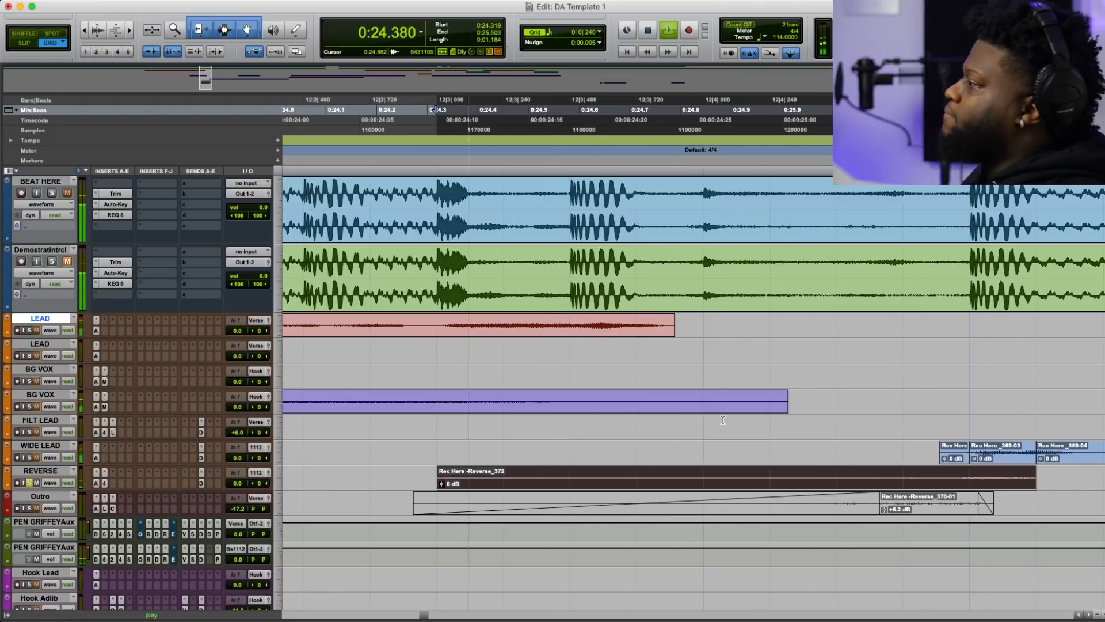
key(space)
- Trim the reversed clip's end back to 0:25.371 and play the transition into the wide lead from 0:24.450
drag(1034, 476, 979, 479)
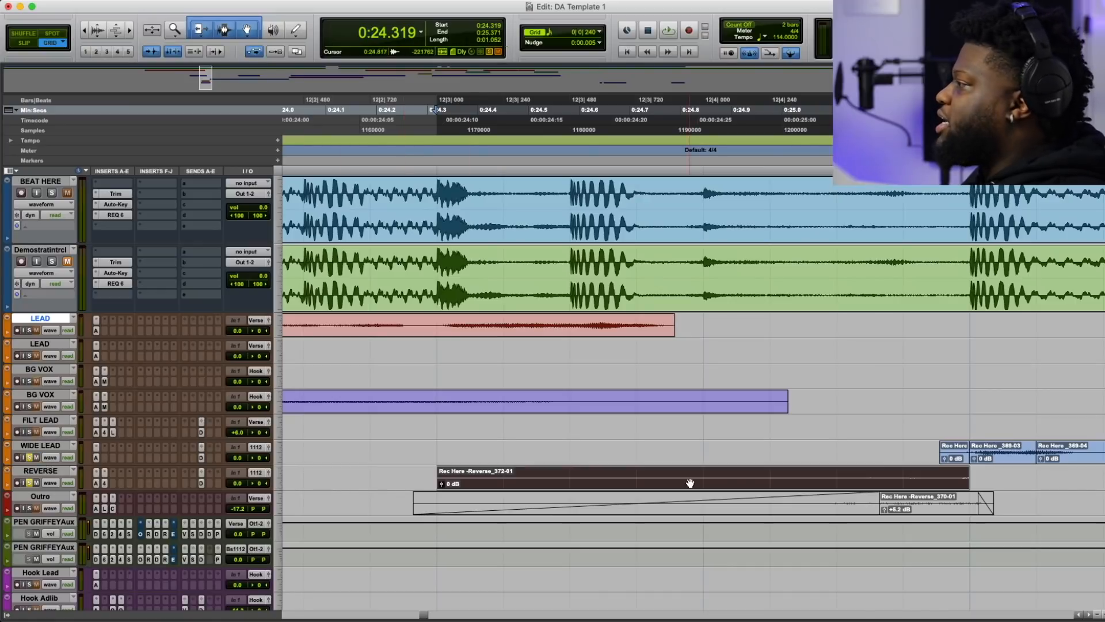
click(515, 448)
key(space)
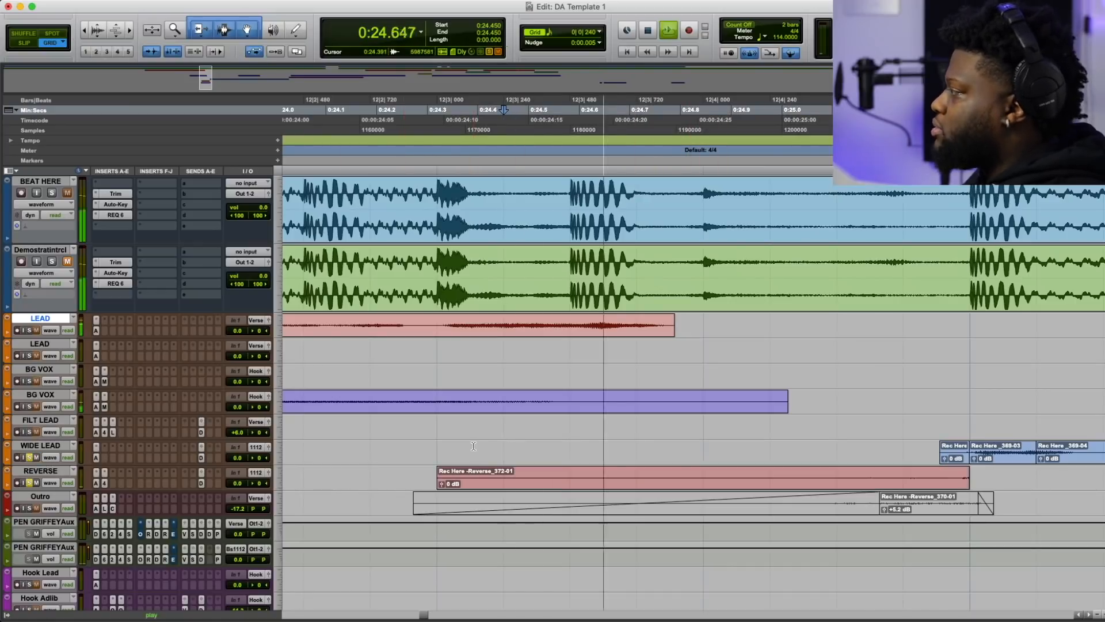
key(space)
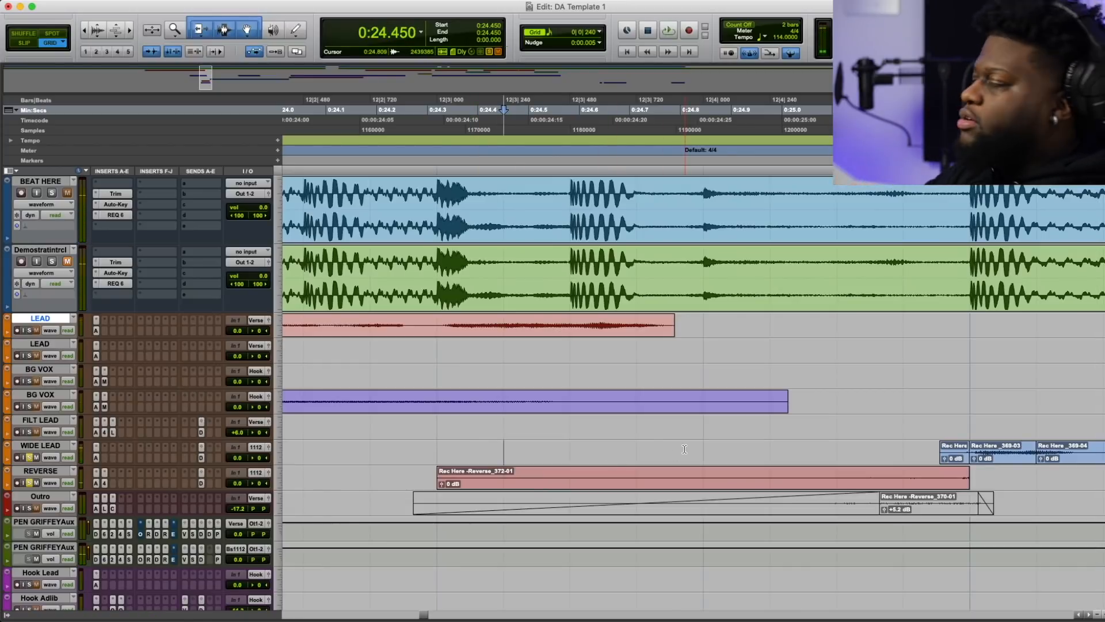
- Play the reversed transition in the full mix from 0:23.134, with the vocal tracks unsoloed
key(r)
key(r)
key(r)
key(r)
key(r)
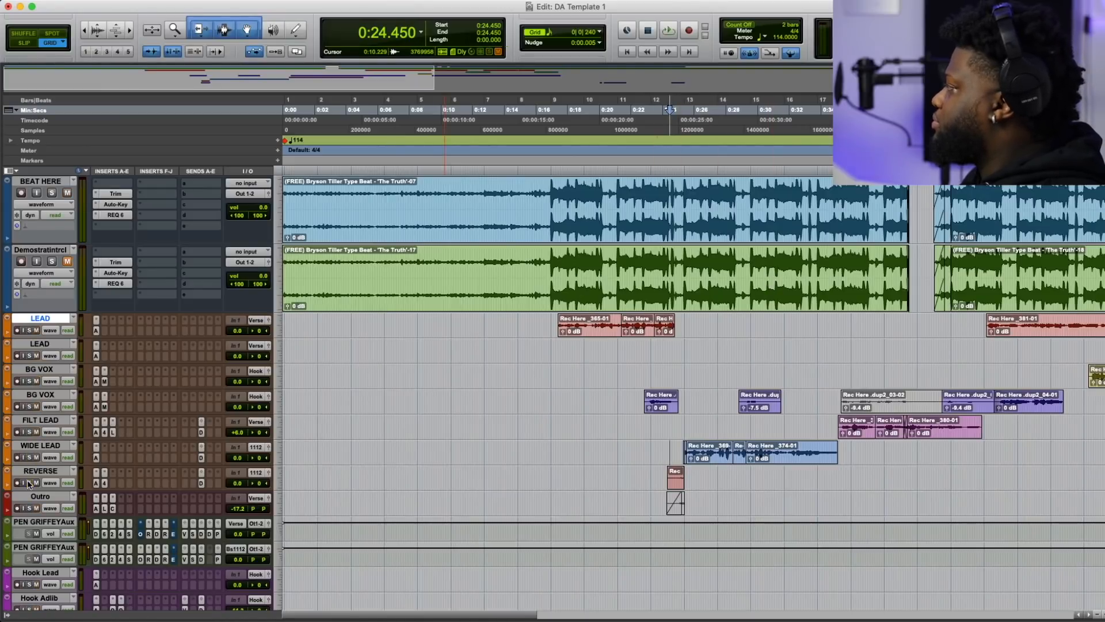
key(space)
key(space)
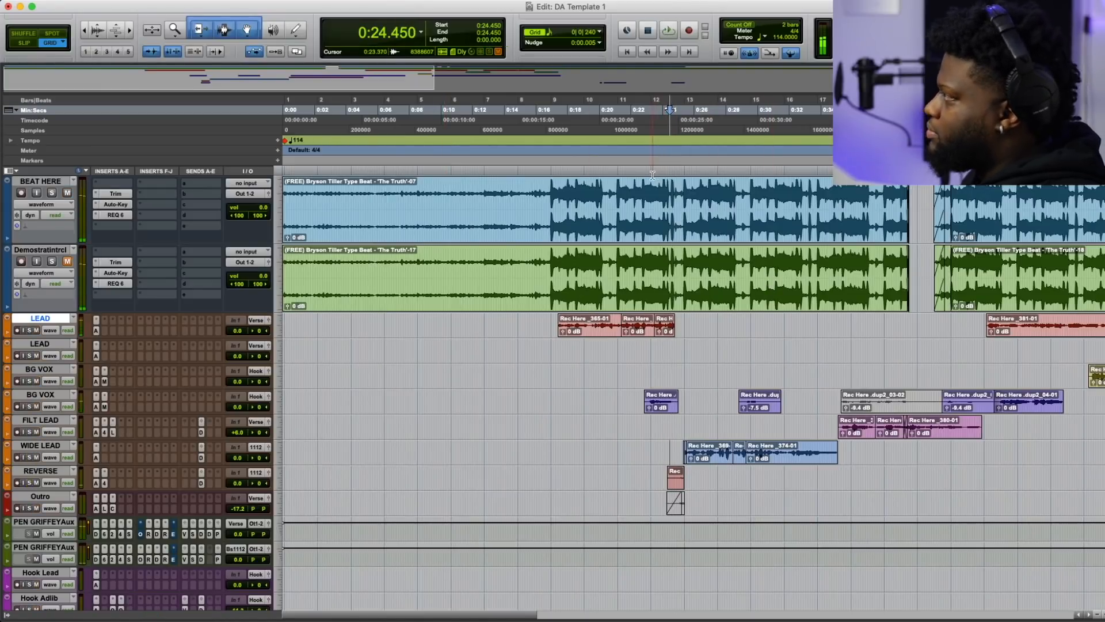
click(656, 190)
key(space)
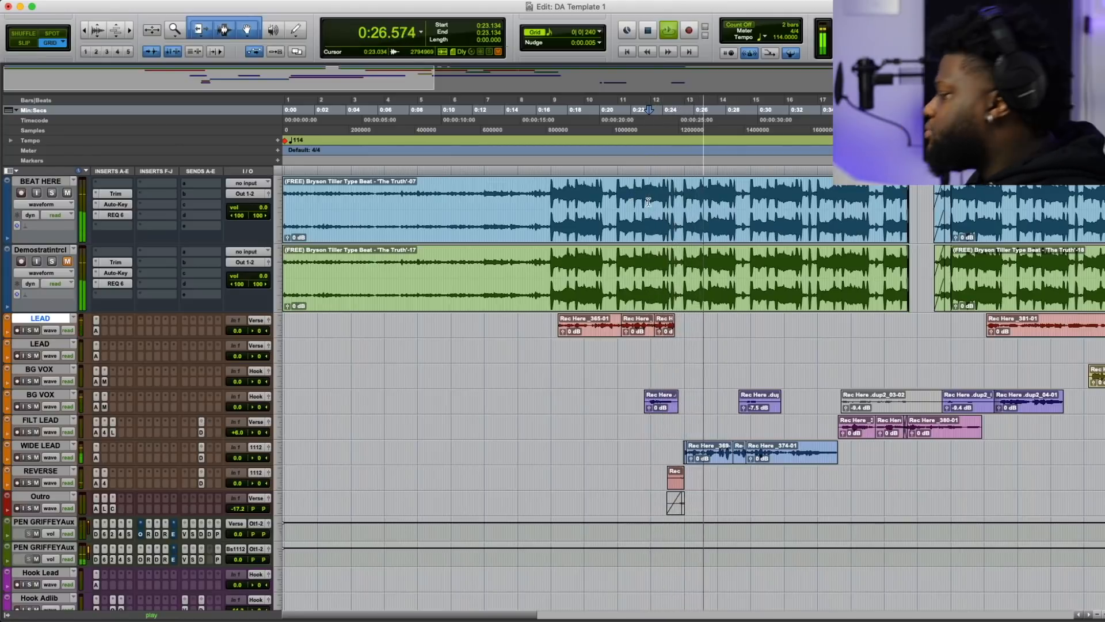
key(space)
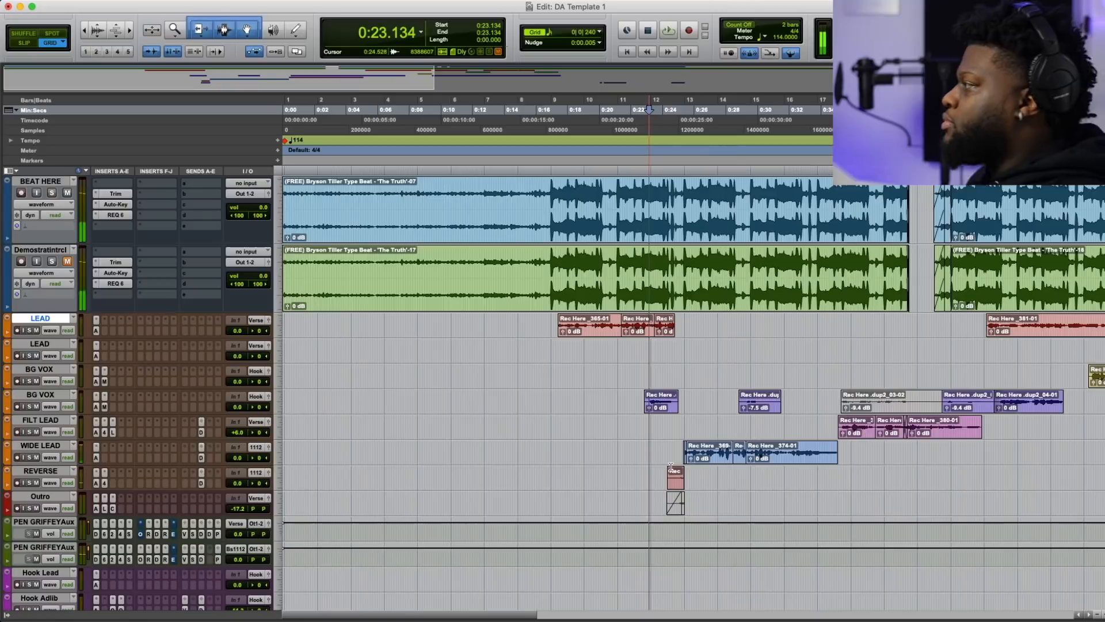
- Add a fade-in from 0:24.319 to 0:25.108 on the reversed vocal clip on the REVERSE track
key(t)
key(t)
key(t)
key(t)
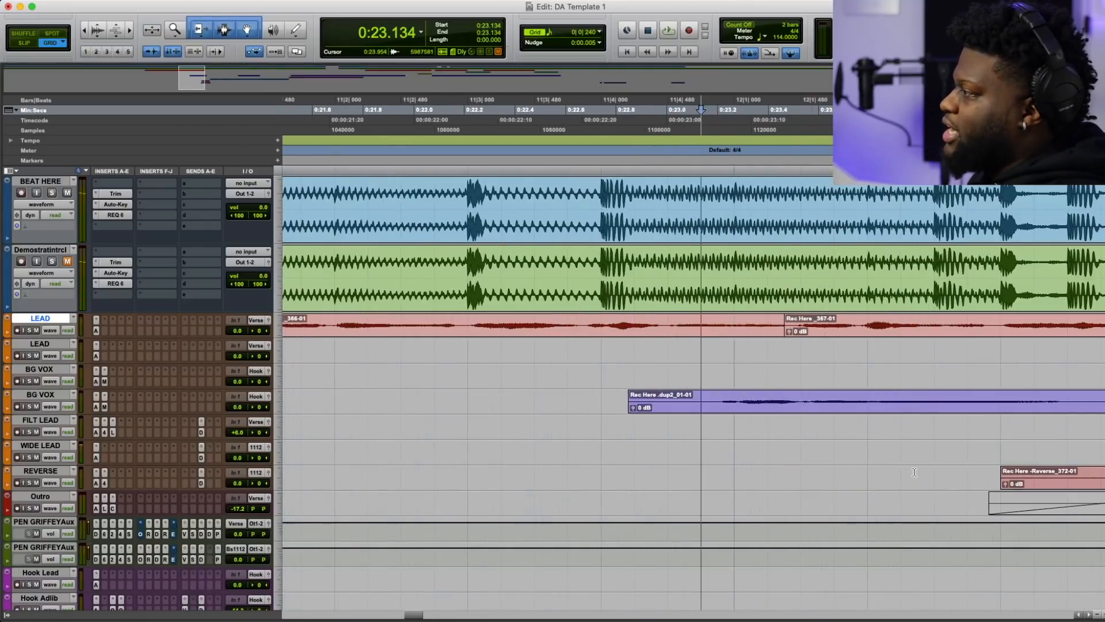
scroll(442, 553, right, 10)
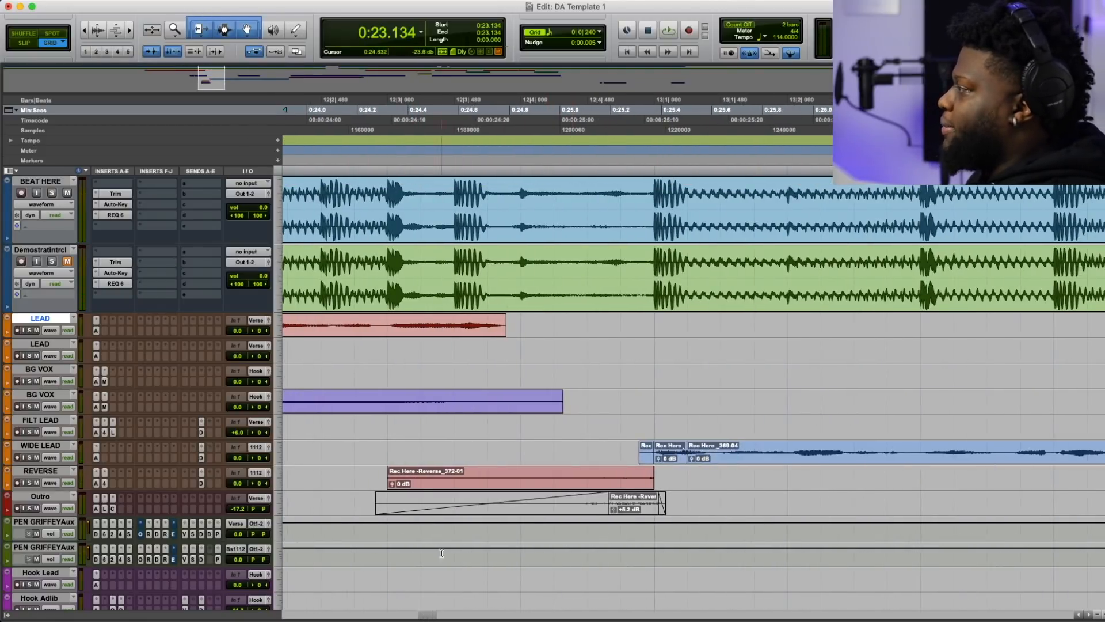
drag(395, 469, 593, 486)
- Move the playback position to 0:52.345 and examine the beat cuts around it
key(r)
key(r)
key(r)
key(r)
key(r)
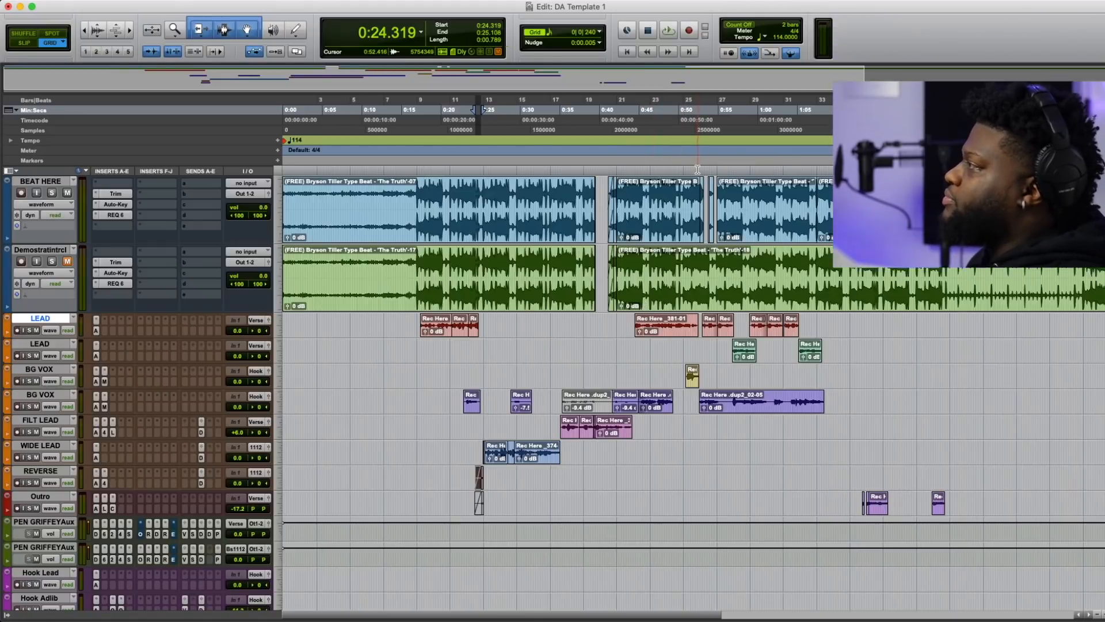
click(696, 173)
key(t)
key(t)
key(t)
key(t)
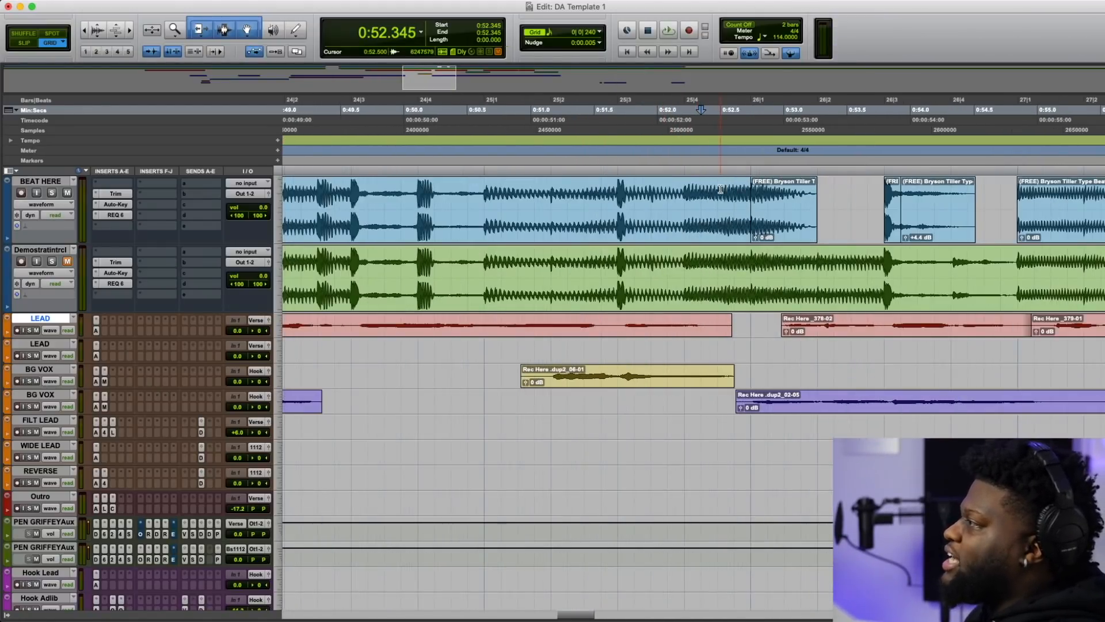
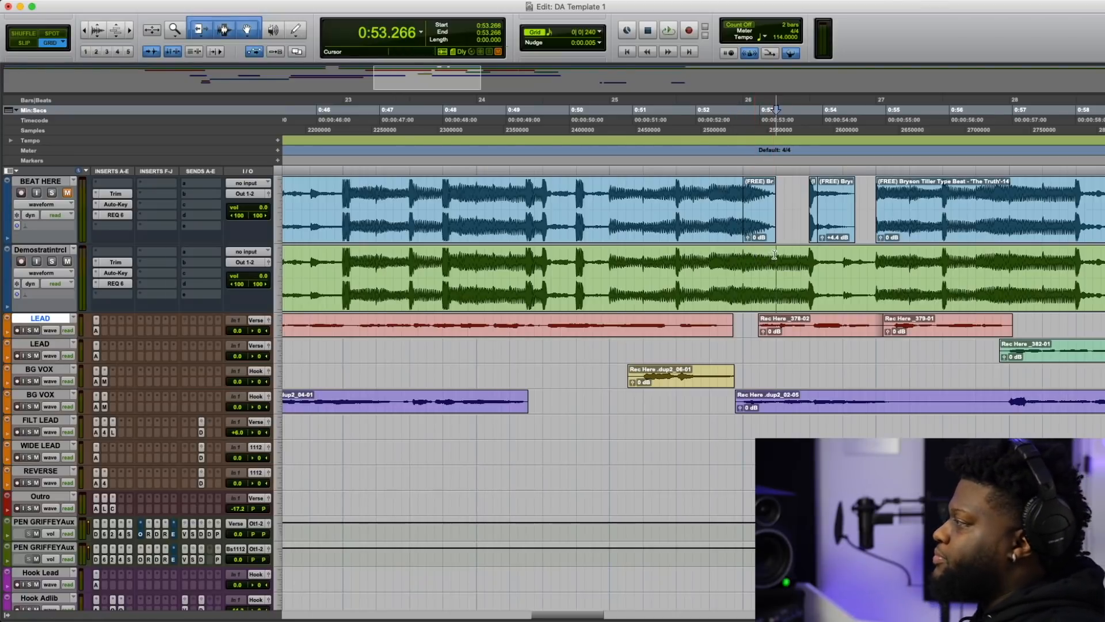
- Delete the demonstration beat from 0:53.266 to 0:53.792 and from about 0:54.450 to the start of bar 27
drag(776, 254, 807, 255)
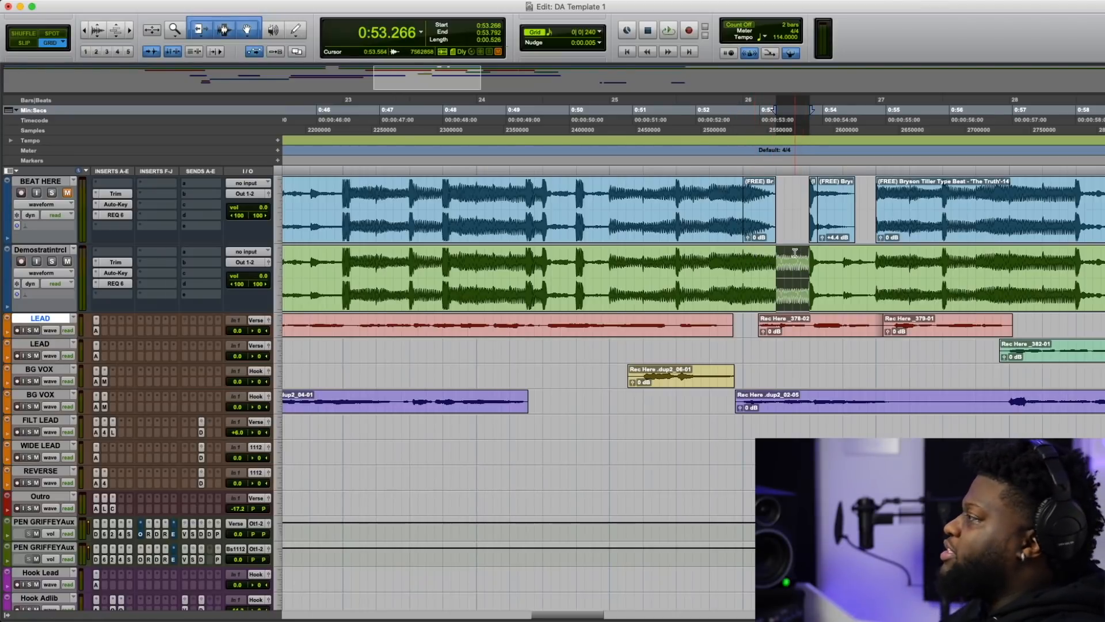
key(Delete)
drag(853, 257, 872, 254)
key(Delete)
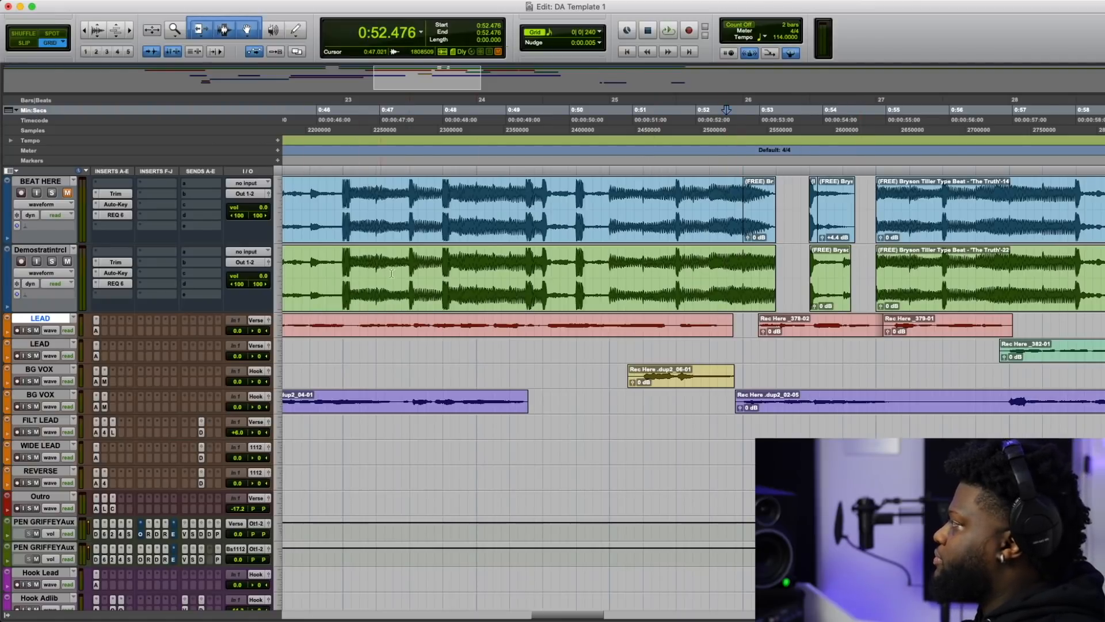
- Play back the new beat cuts from 0:51.819
click(687, 269)
key(space)
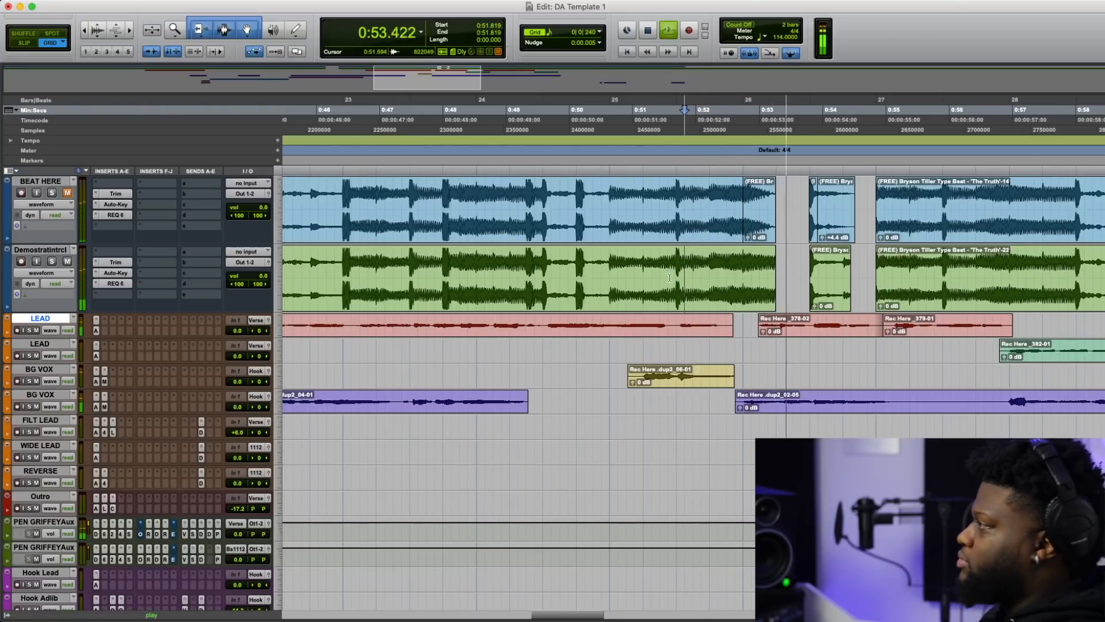
key(space)
- Render Vari-Fi with Slow Down and Extend onto the demonstration beat from 0:53.924 to 0:54.450
click(818, 262)
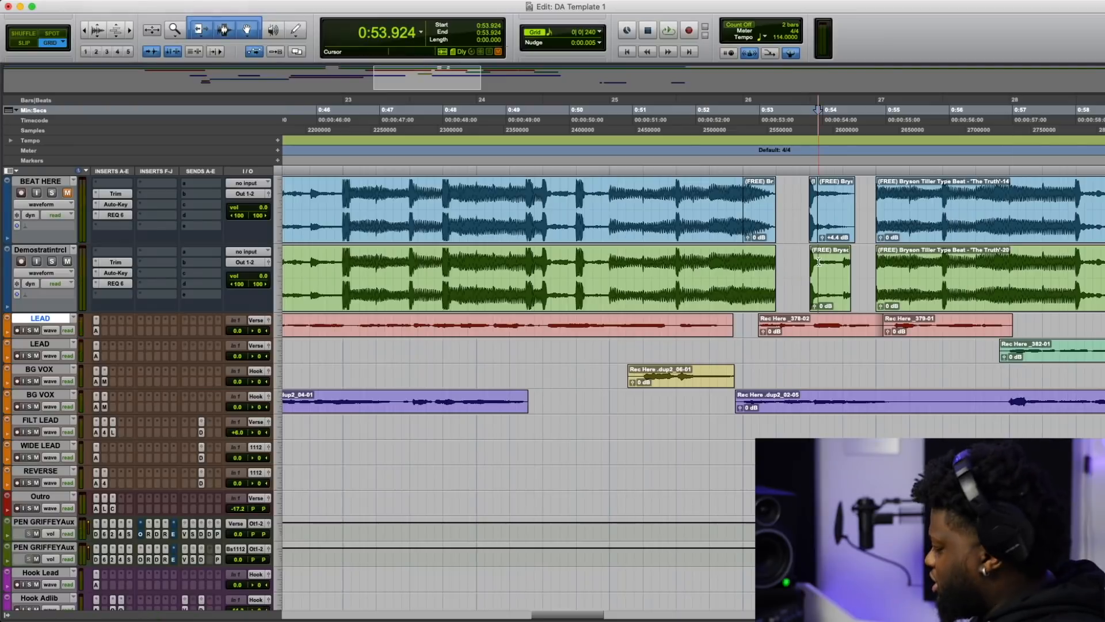
key(super+bracketright)
drag(702, 267, 760, 273)
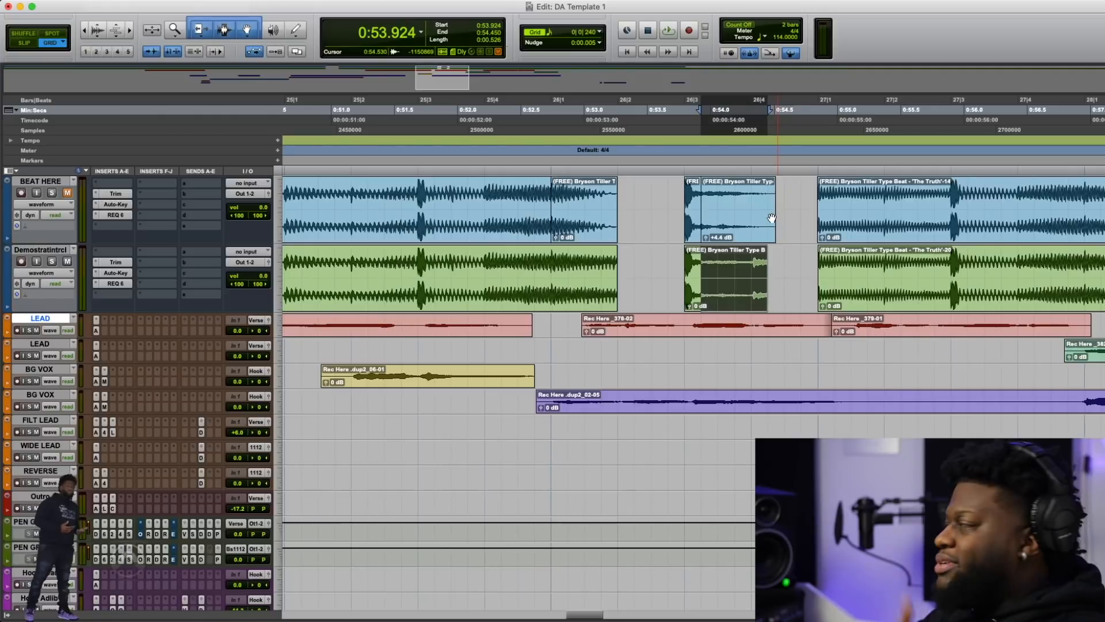
click(257, 1)
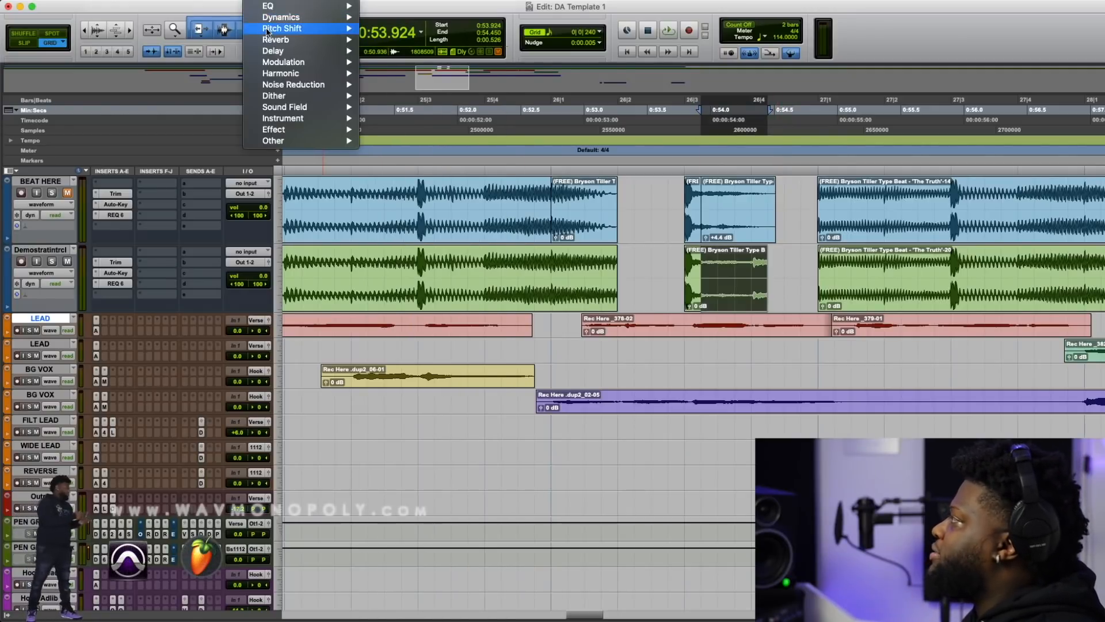
mouse_move(266, 29)
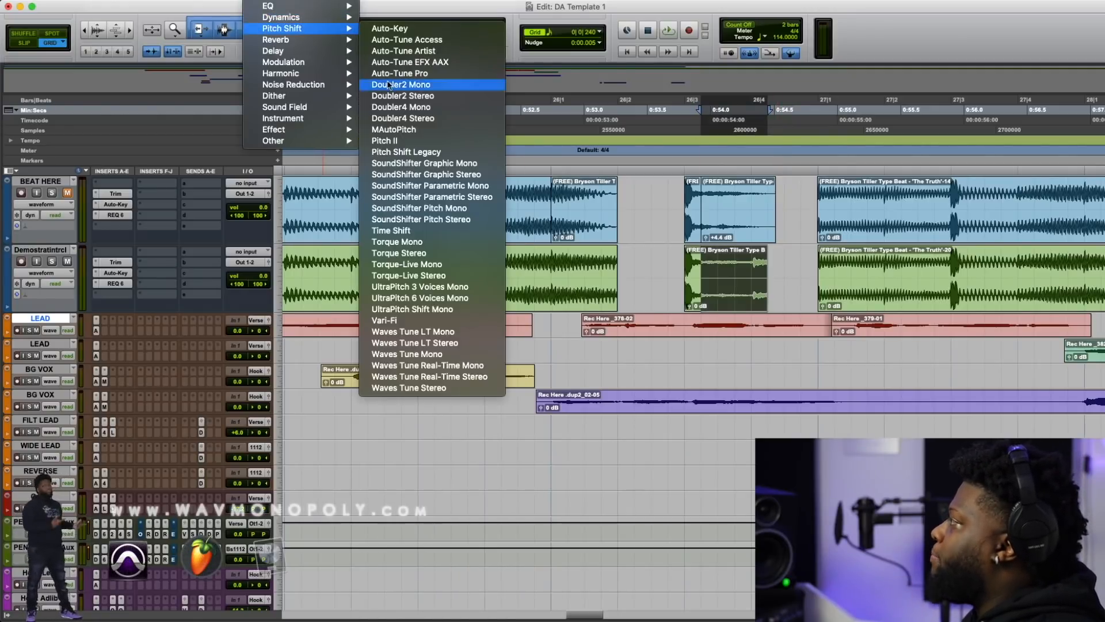
click(408, 323)
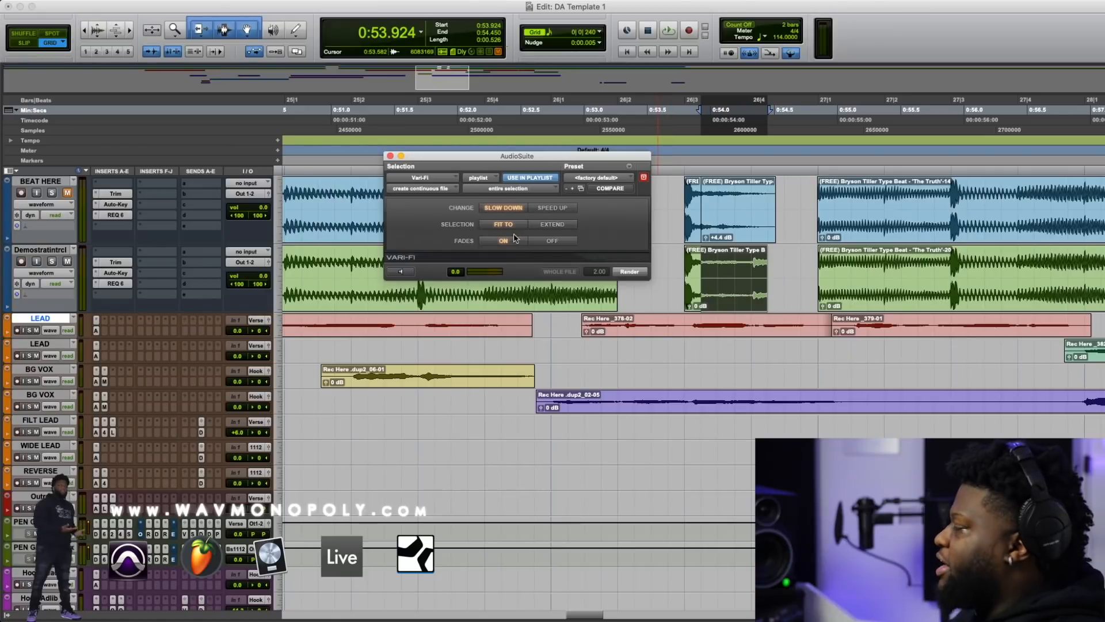
click(552, 224)
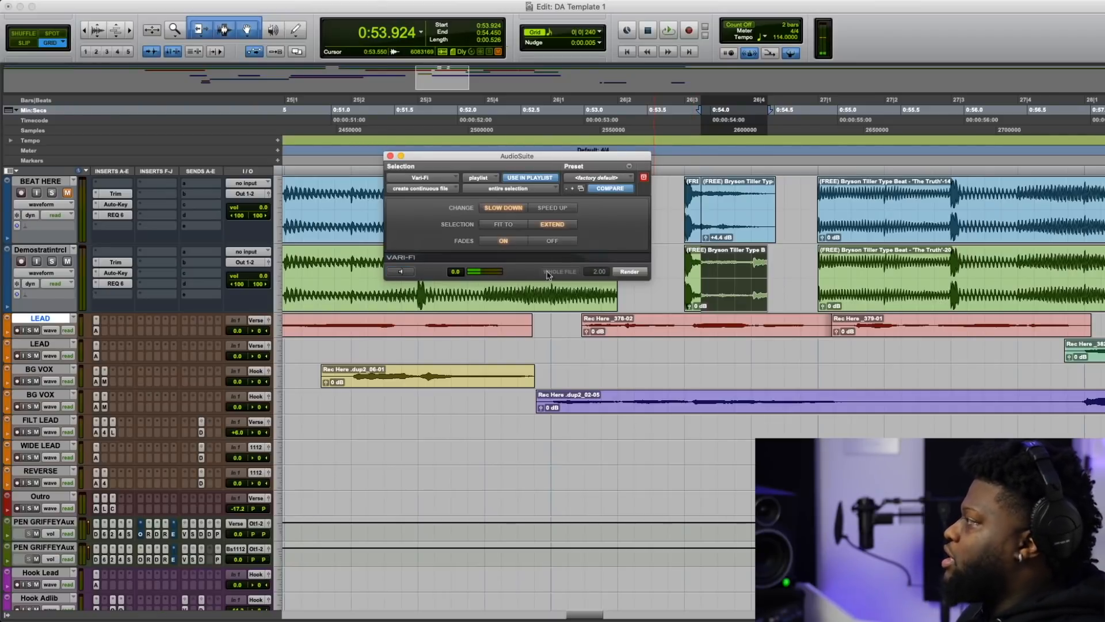
click(629, 271)
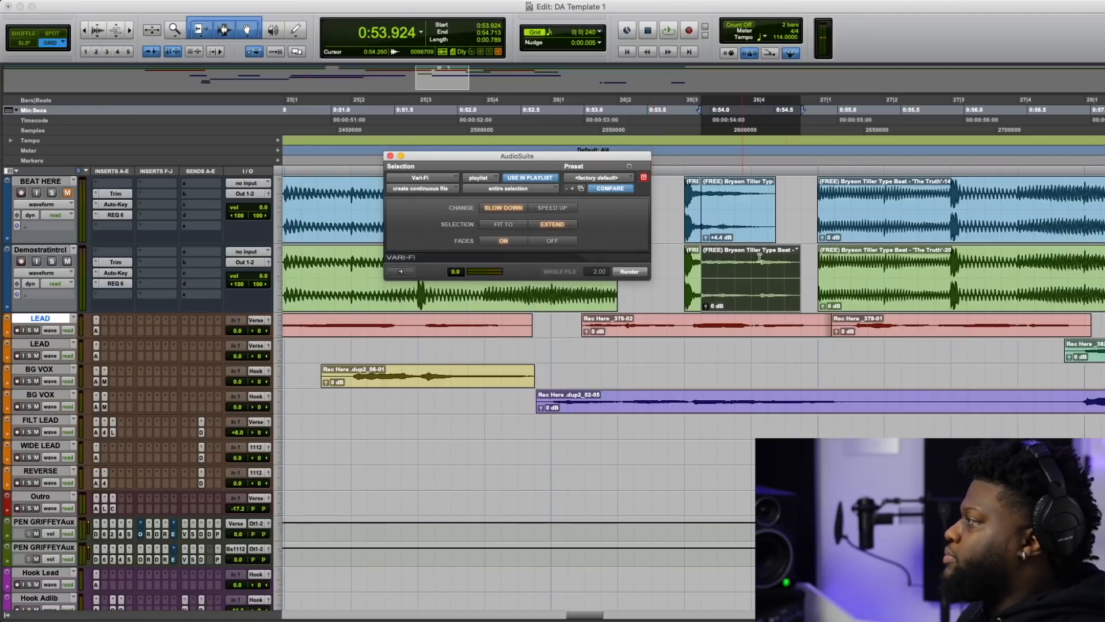
- Fade out the slowed beat clip from 0:54.055 to 0:54.713, close Vari-Fi and play from 0:52.740 with the demonstration track soloed
drag(797, 252, 712, 267)
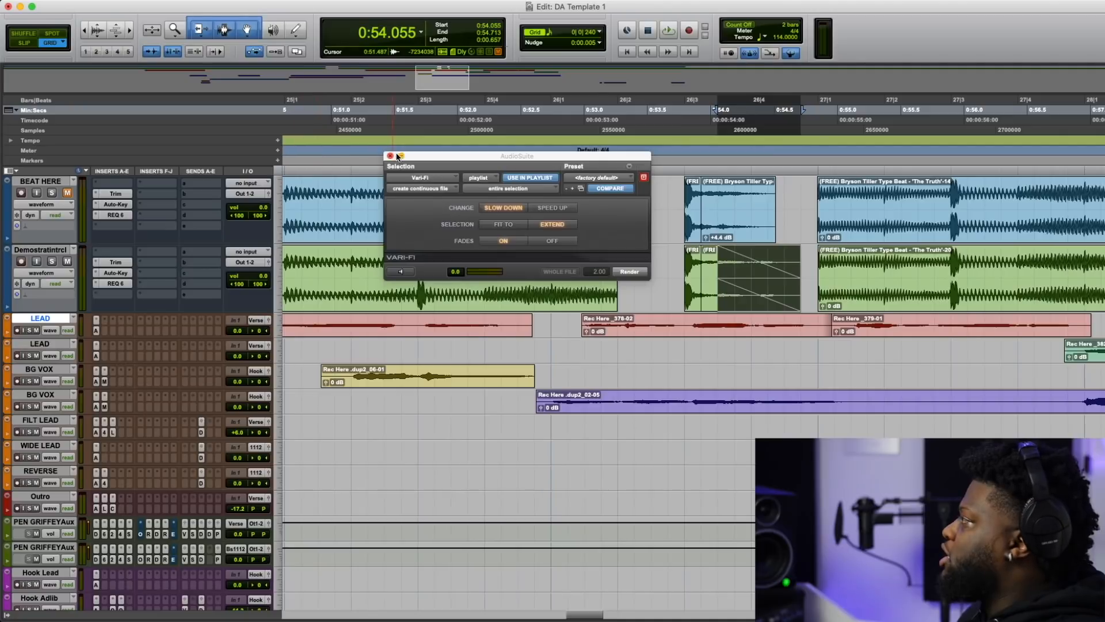
click(390, 155)
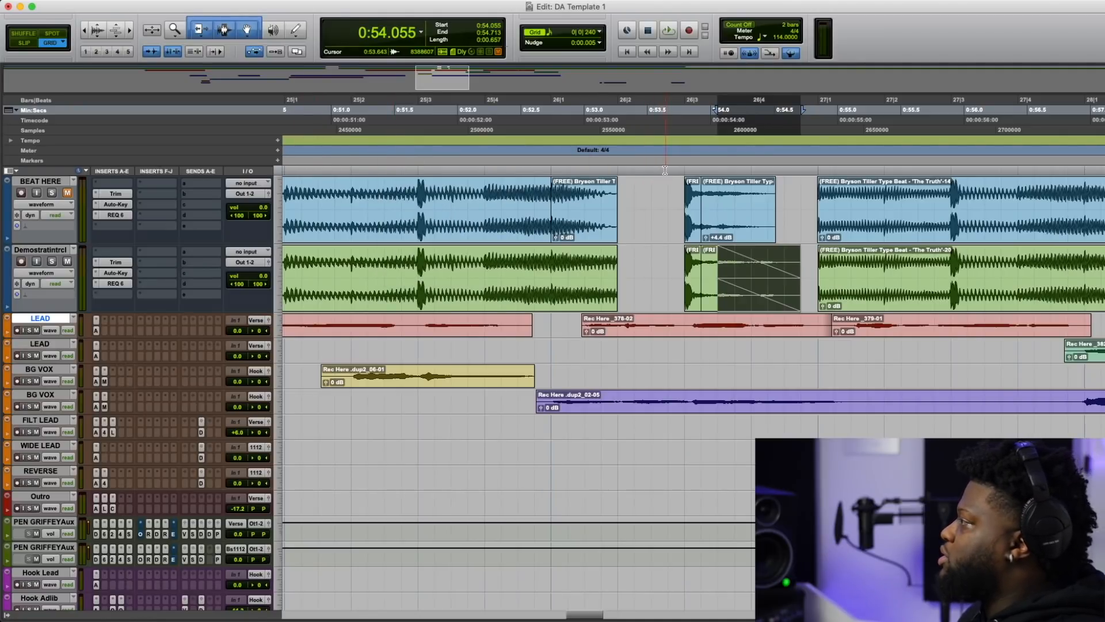
click(551, 172)
key(space)
click(52, 261)
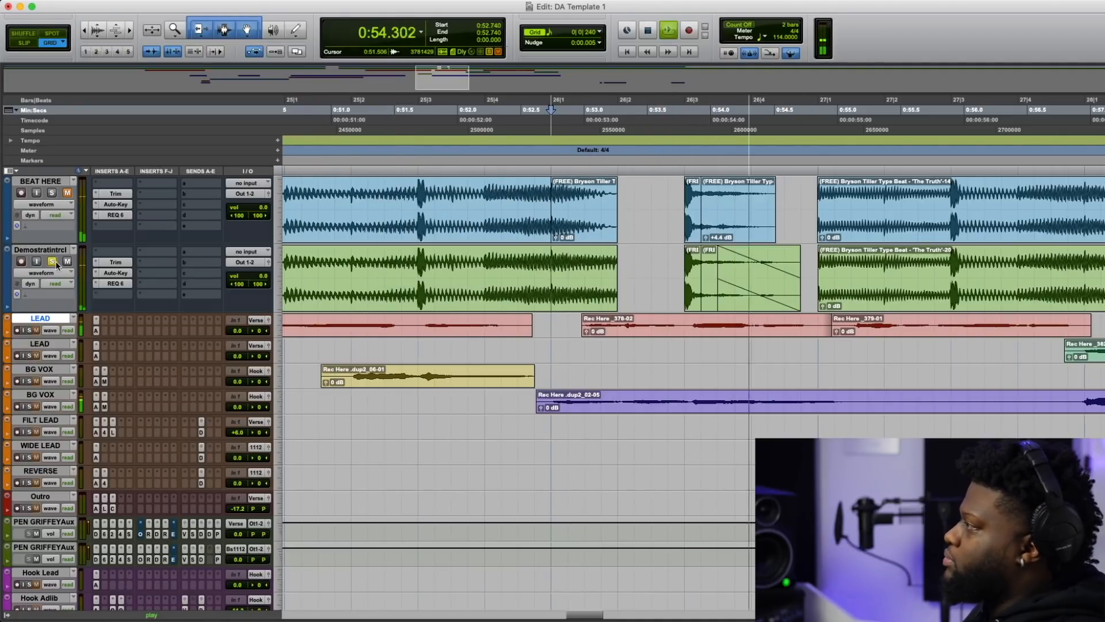
- Undo the last edit on the demonstration beat and render Vari-Fi with Slow Down, Fit To and fades on from 0:52.740 to 0:53.266
key(space)
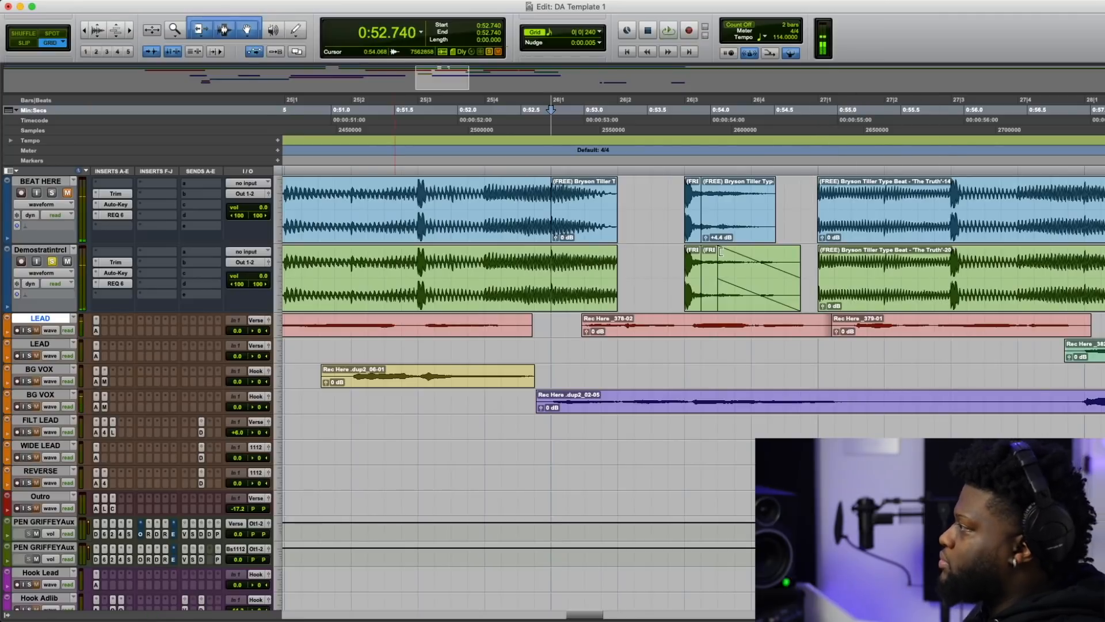
key(super+z)
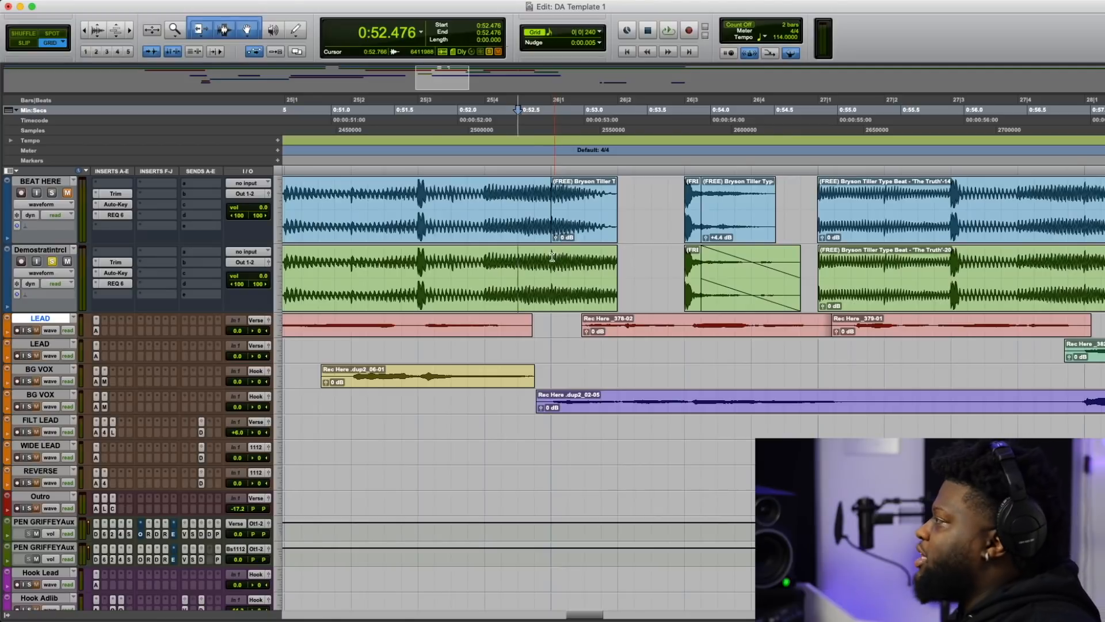
drag(559, 256, 617, 257)
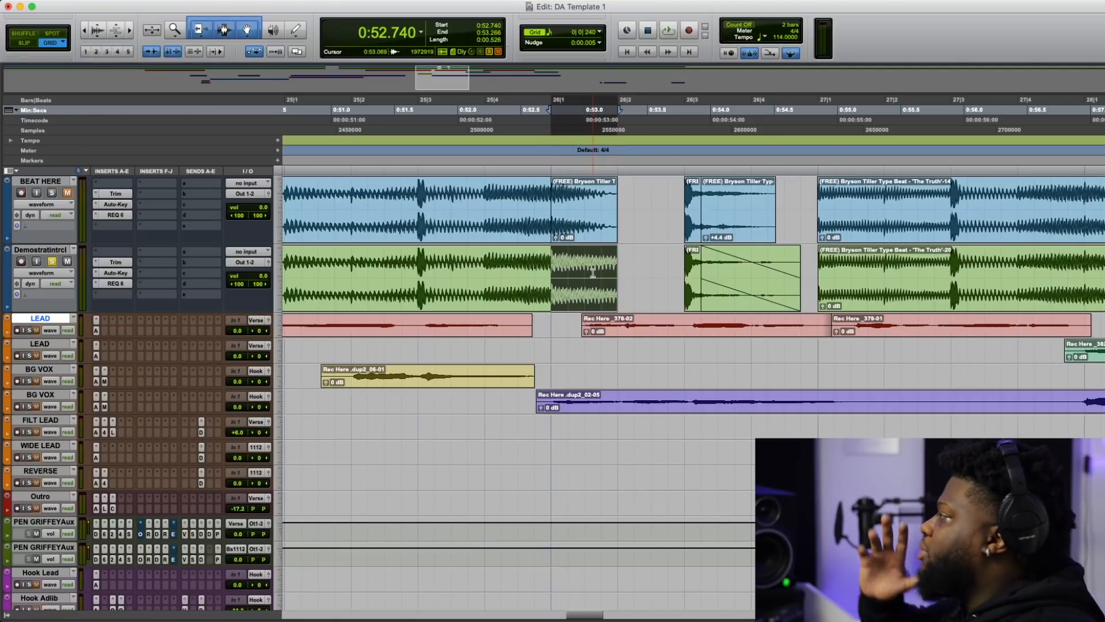
click(261, 1)
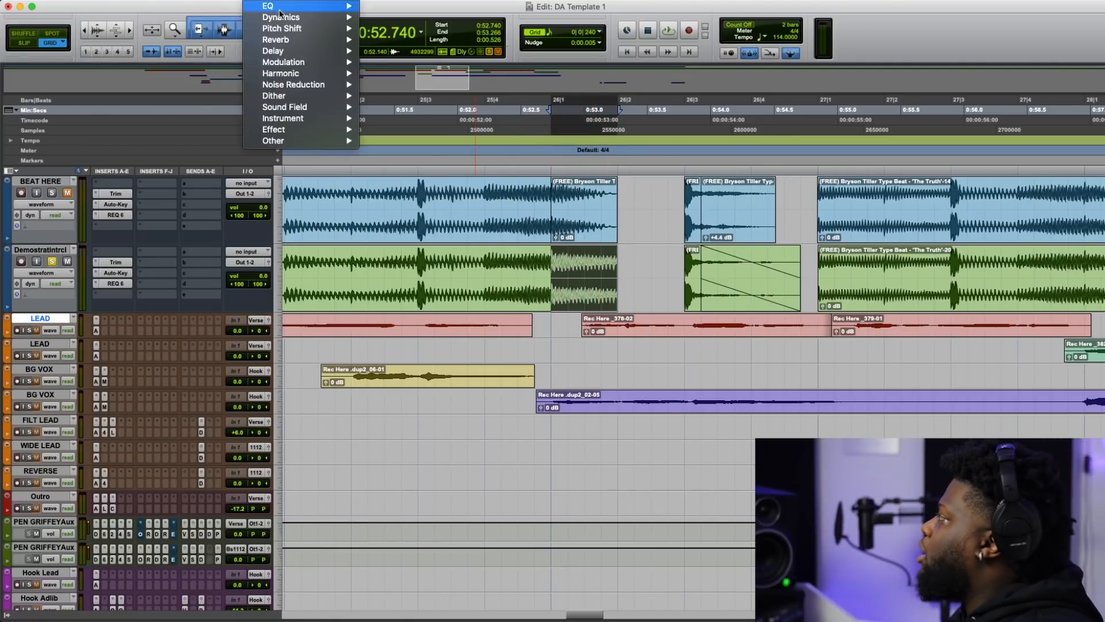
mouse_move(282, 30)
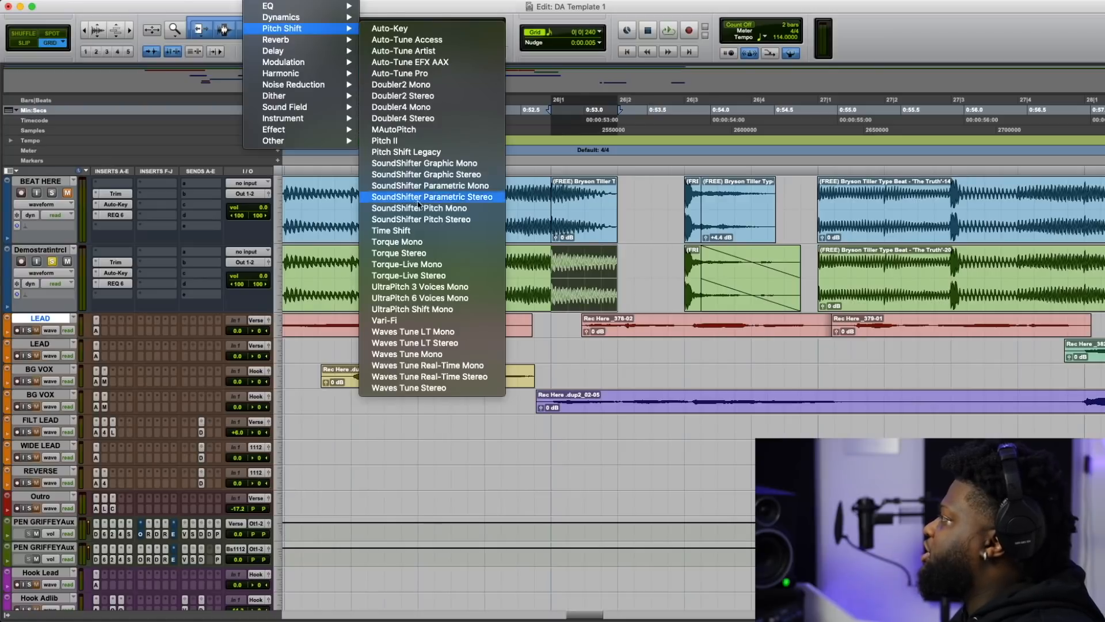
click(391, 320)
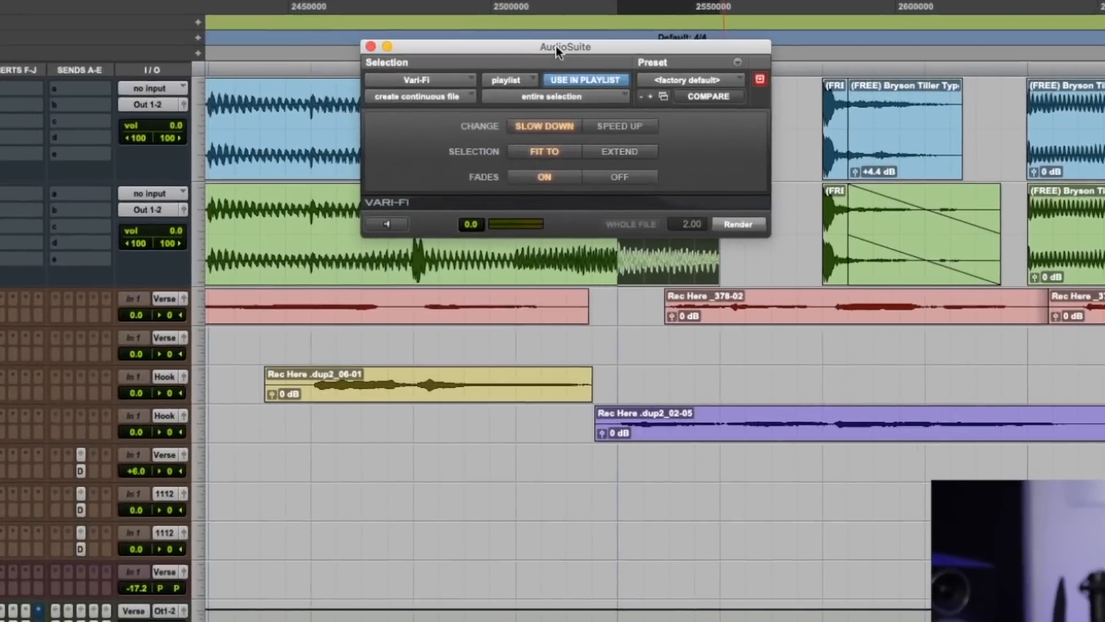
drag(509, 158, 449, 317)
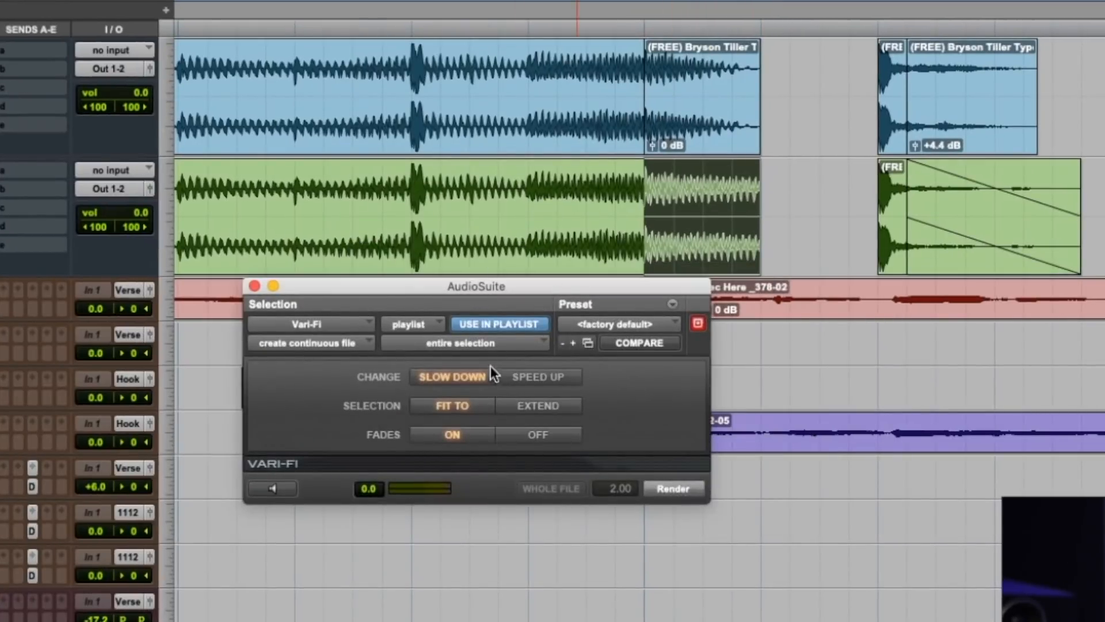
click(683, 488)
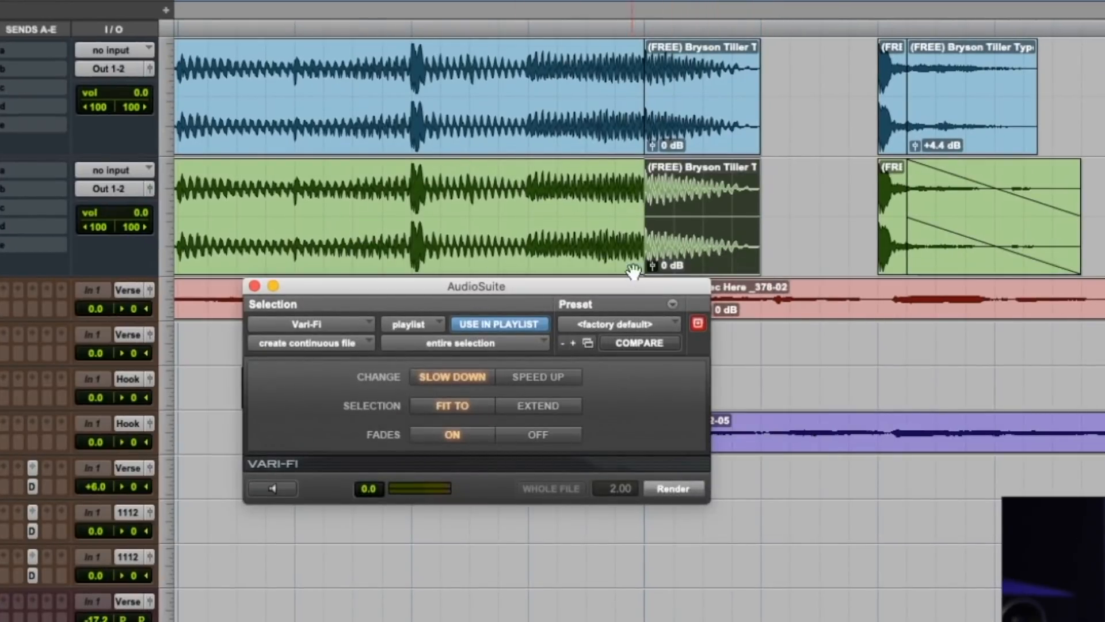
- Play back the slowed demonstration beat from 0:51.950, stop and close Vari-Fi
click(470, 190)
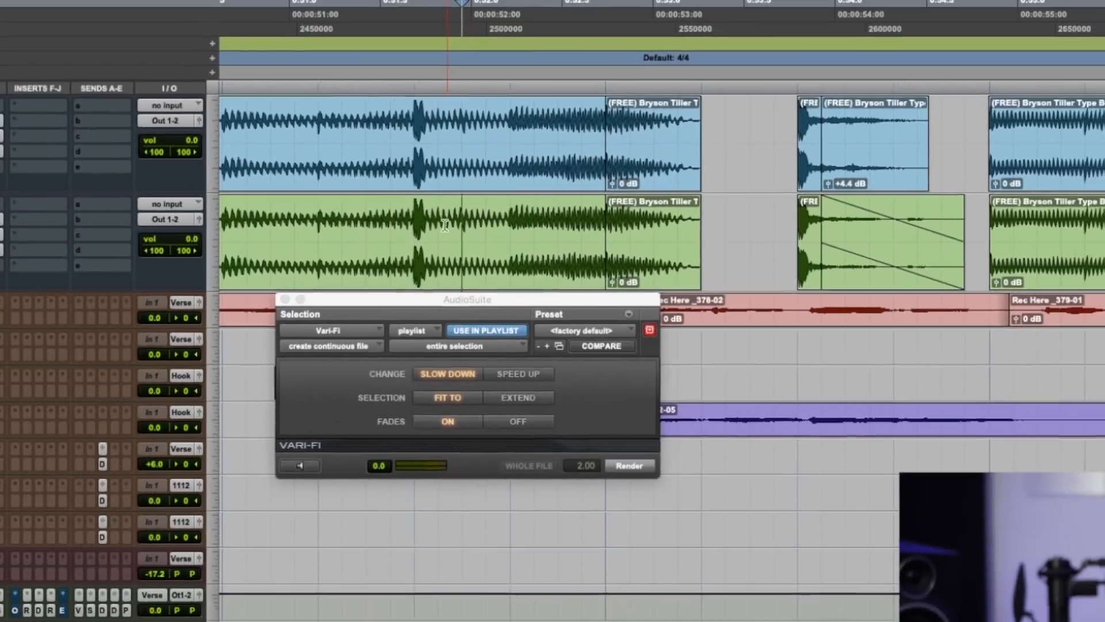
key(space)
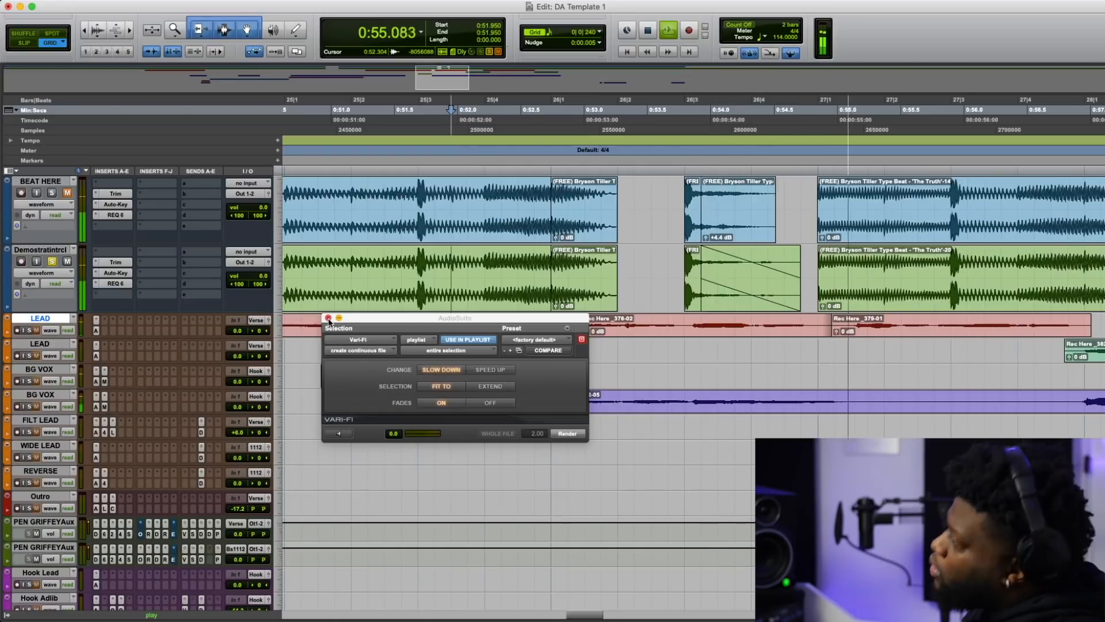
key(space)
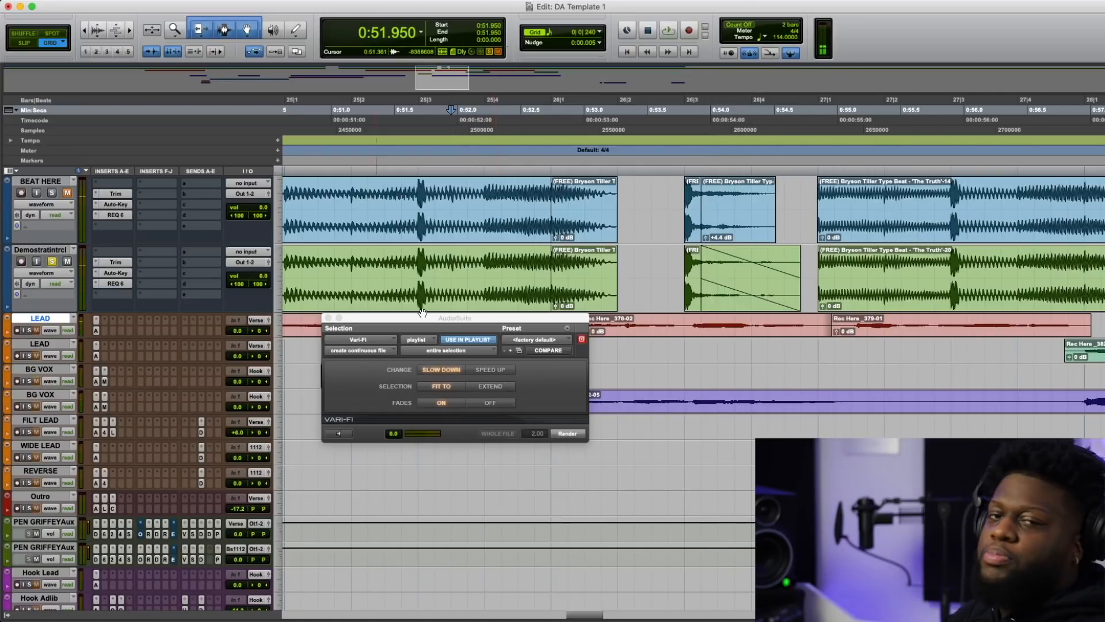
click(328, 318)
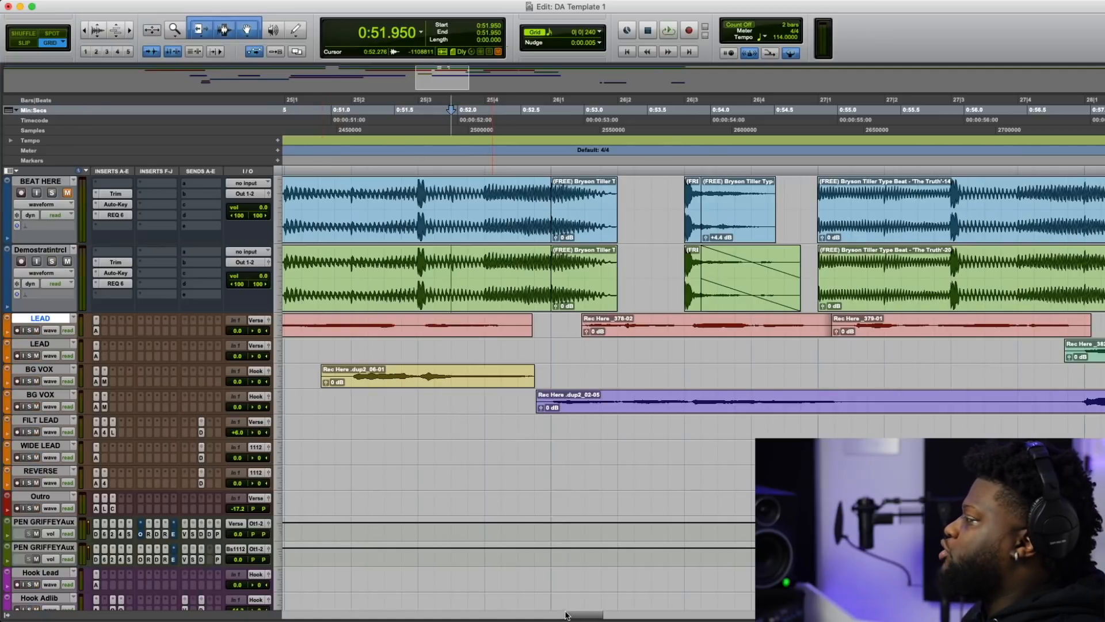
- Play the original lo-fi beat transition from 0:59.450 with BEAT HERE unmuted and the demonstration track muted
drag(565, 615, 681, 601)
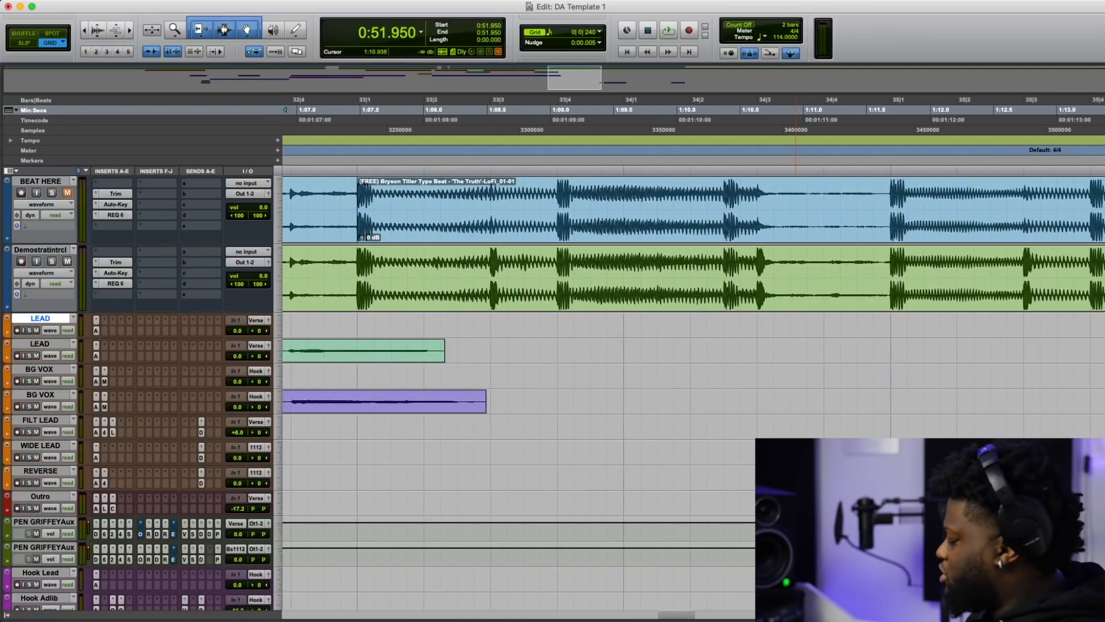
key(r)
key(r)
key(r)
key(r)
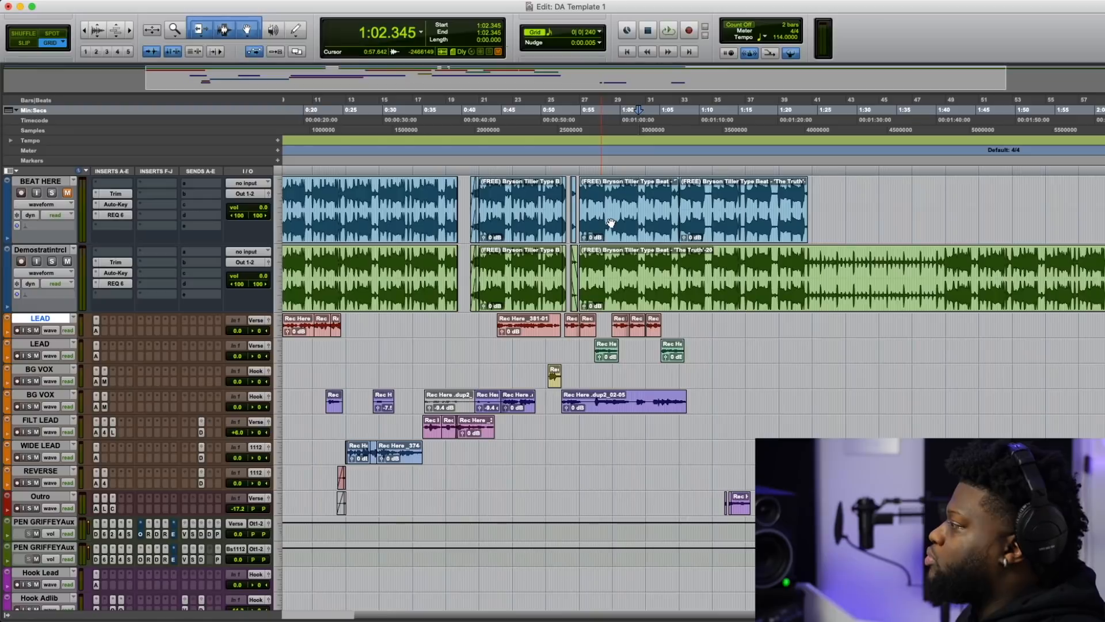
key(space)
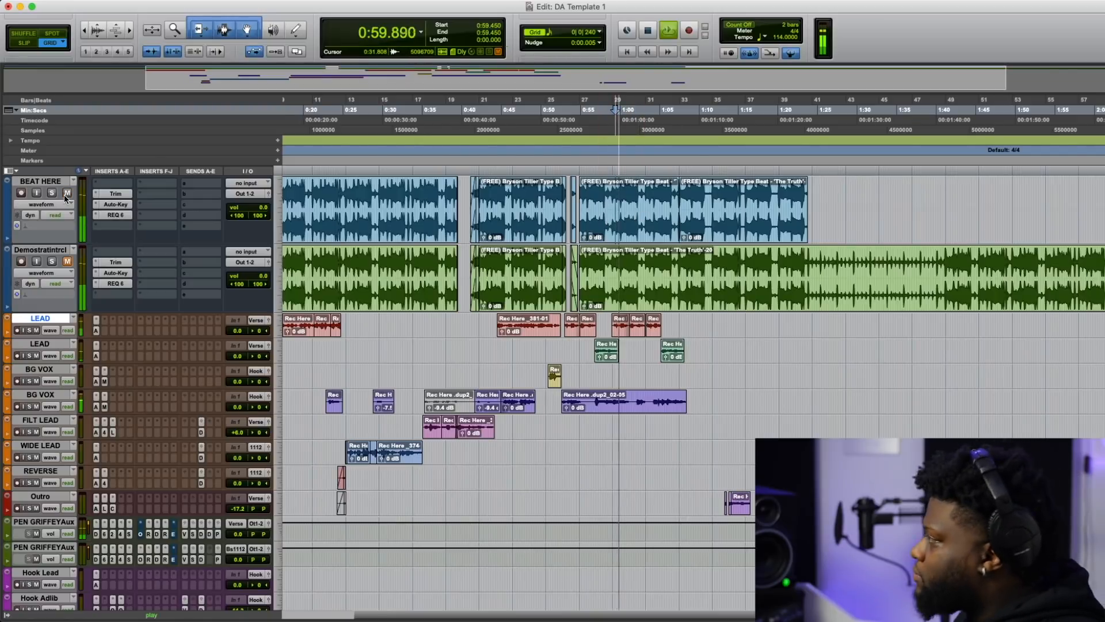
click(66, 192)
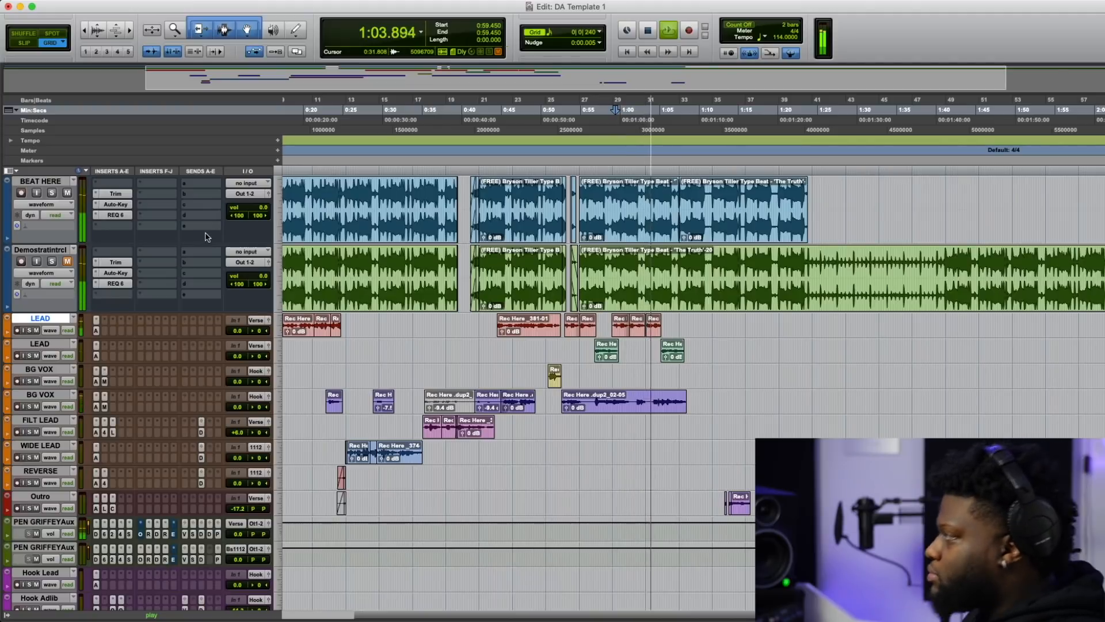
key(t)
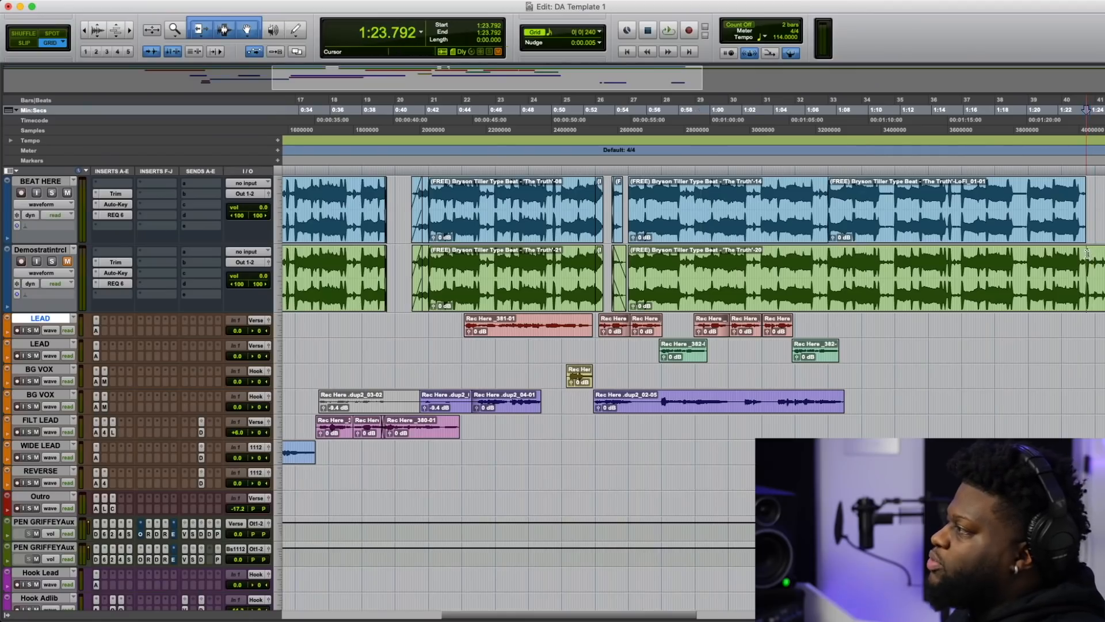
- Select the demonstration beat from bar 33 at 1:07.476 to its end at 1:23.792
scroll(1087, 253, right, 10)
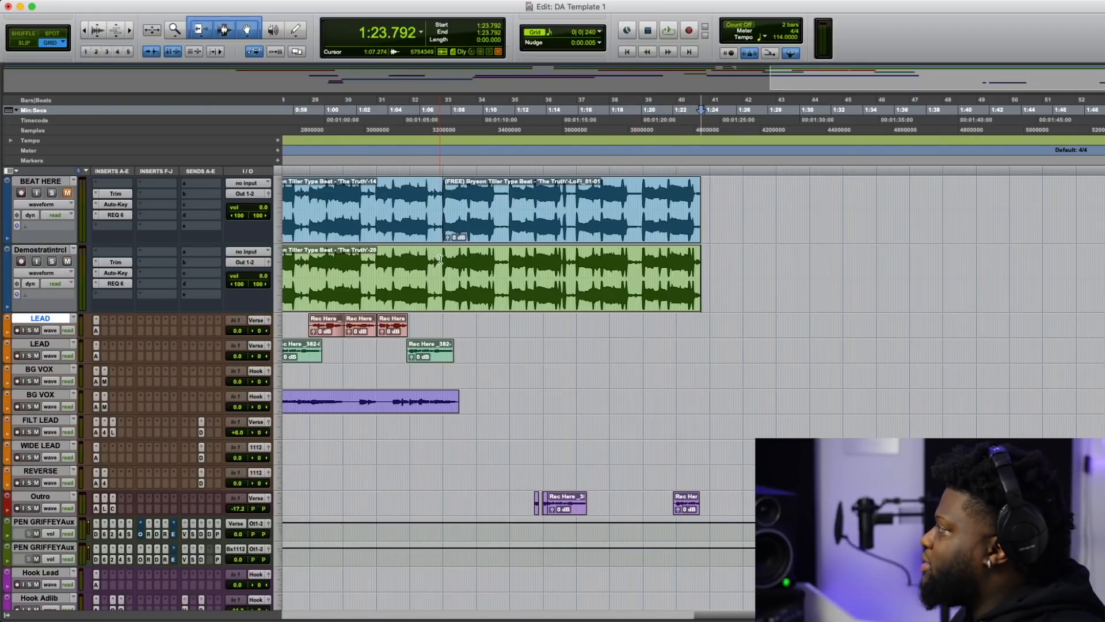
key(t)
key(t)
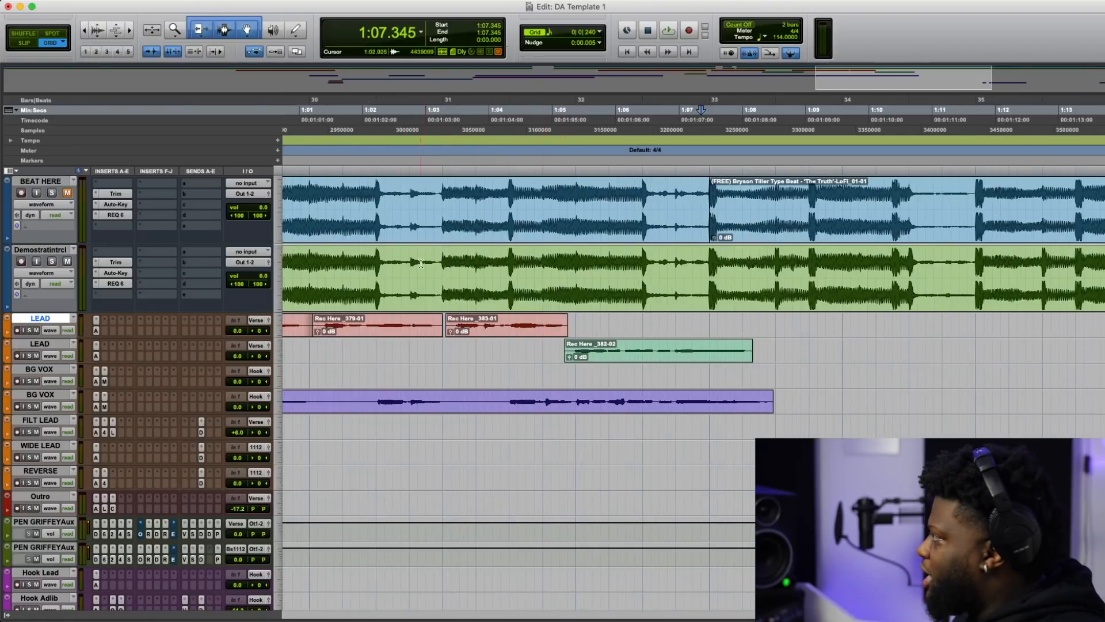
click(714, 264)
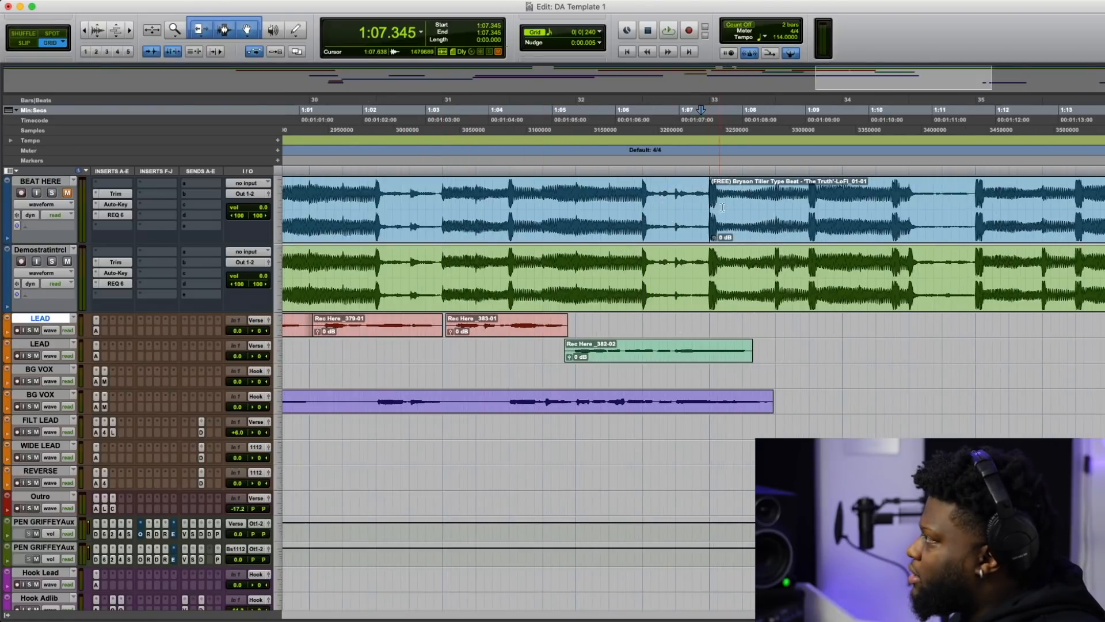
click(738, 227)
drag(708, 257, 703, 279)
scroll(1005, 368, left, 12)
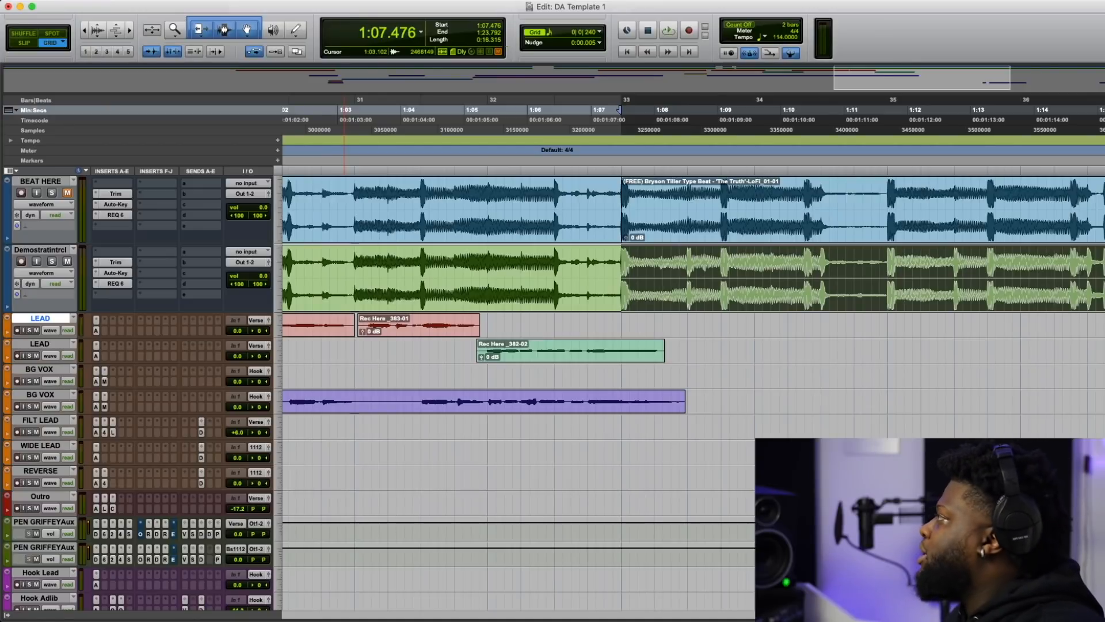
- Preview and render the Lo-Fi effect on the selected demonstration beat with a 4363 Hertz sample rate, and close the effect window
click(268, 1)
mouse_move(286, 74)
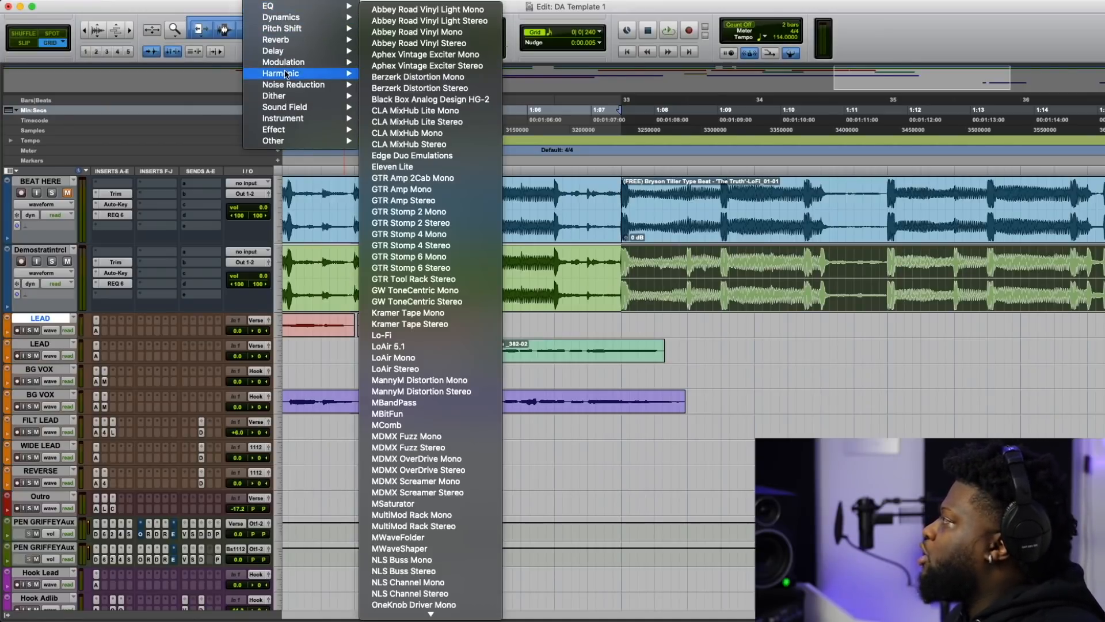
click(406, 335)
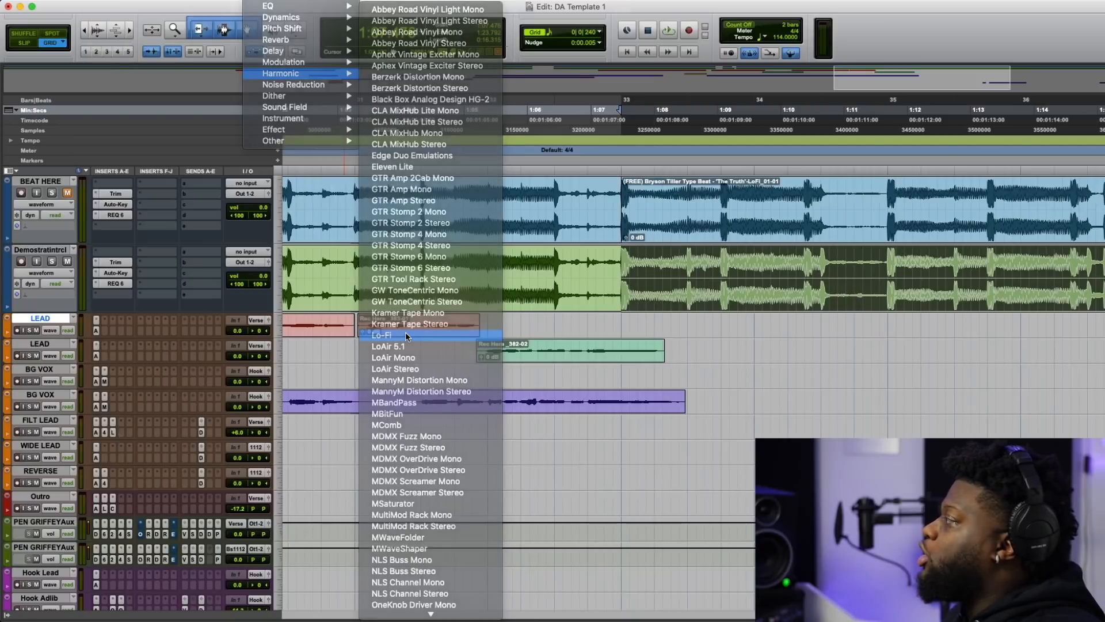
drag(504, 320, 566, 294)
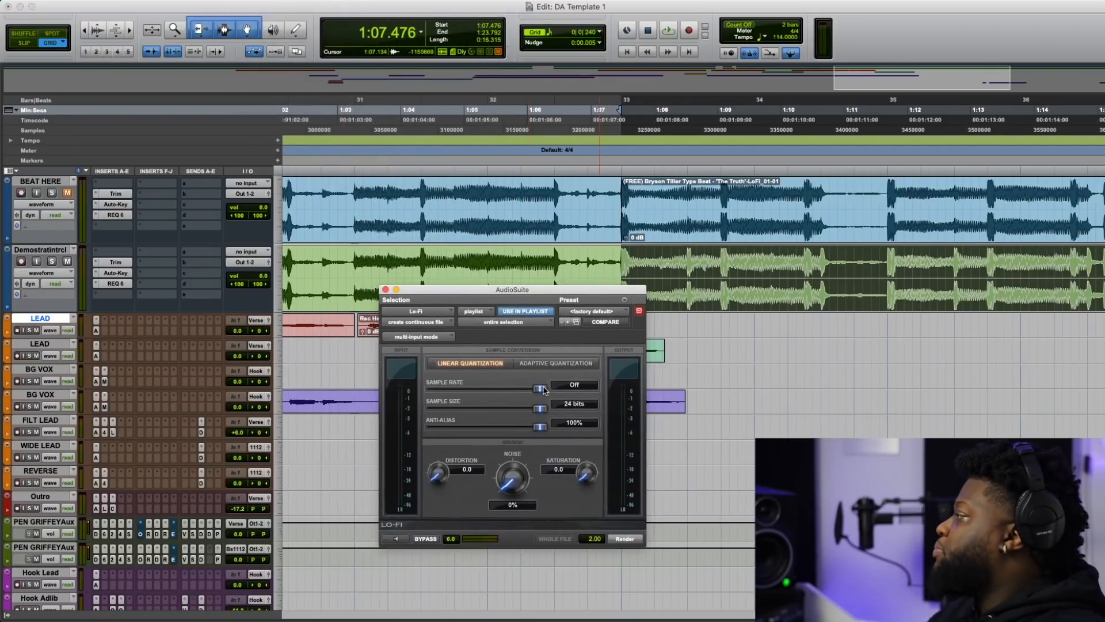
drag(543, 389, 516, 389)
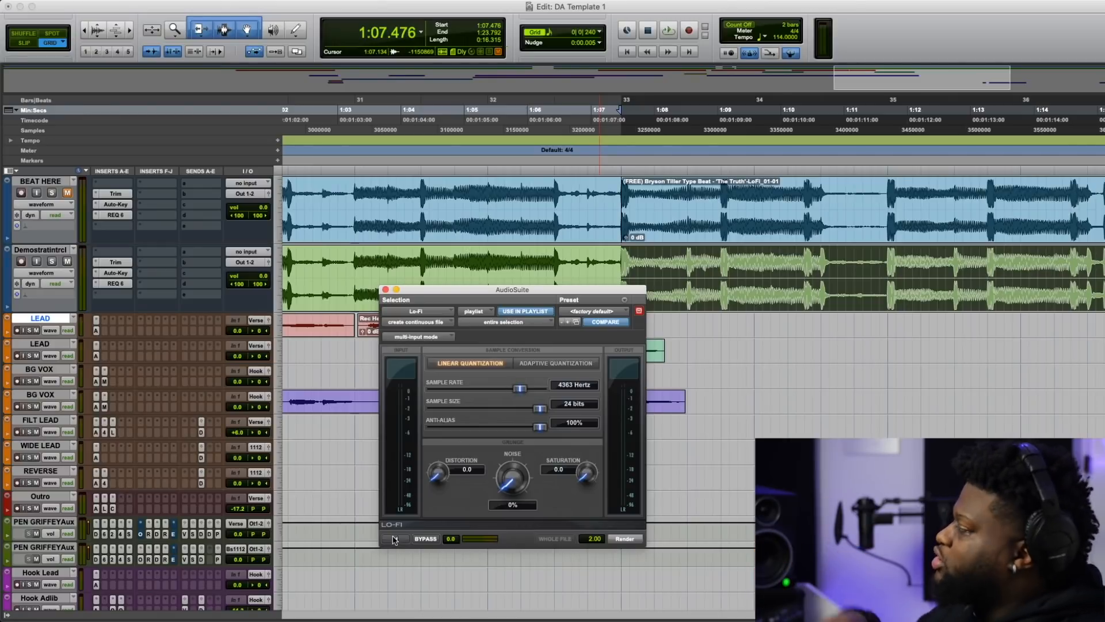
click(394, 539)
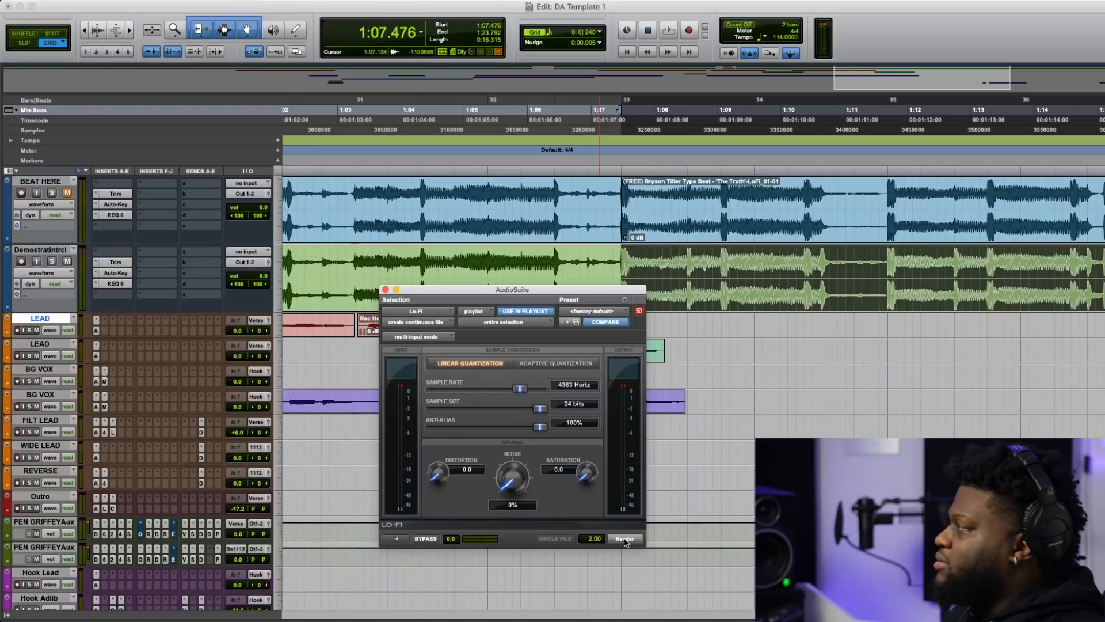
click(385, 290)
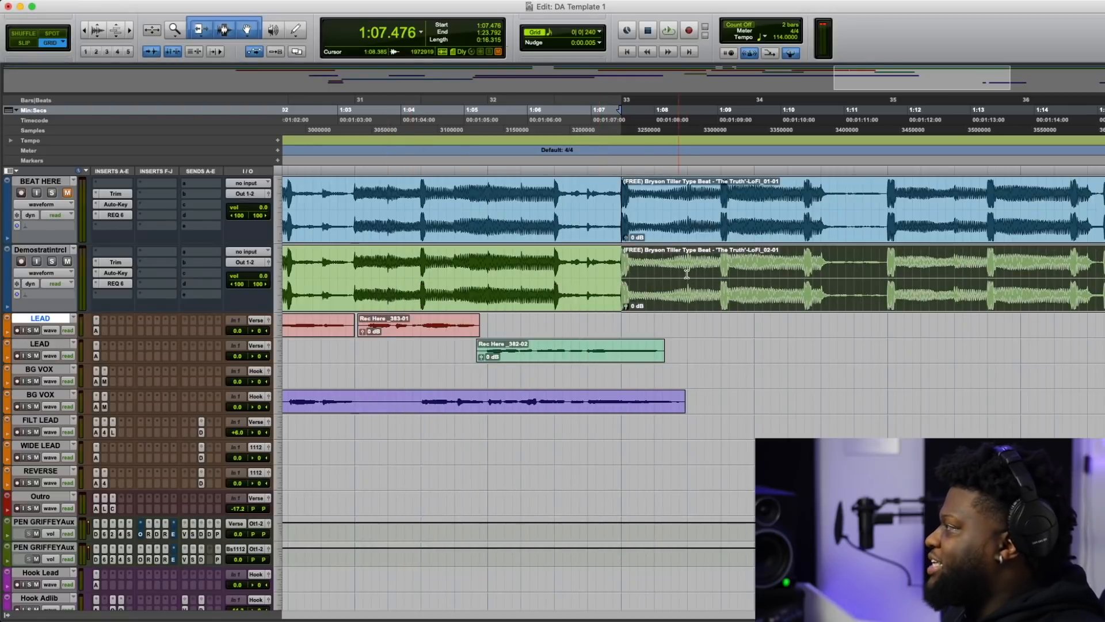
- Play back the demonstration beat from 1:03.792 through the rendered lo-fi section to its end
click(390, 264)
key(space)
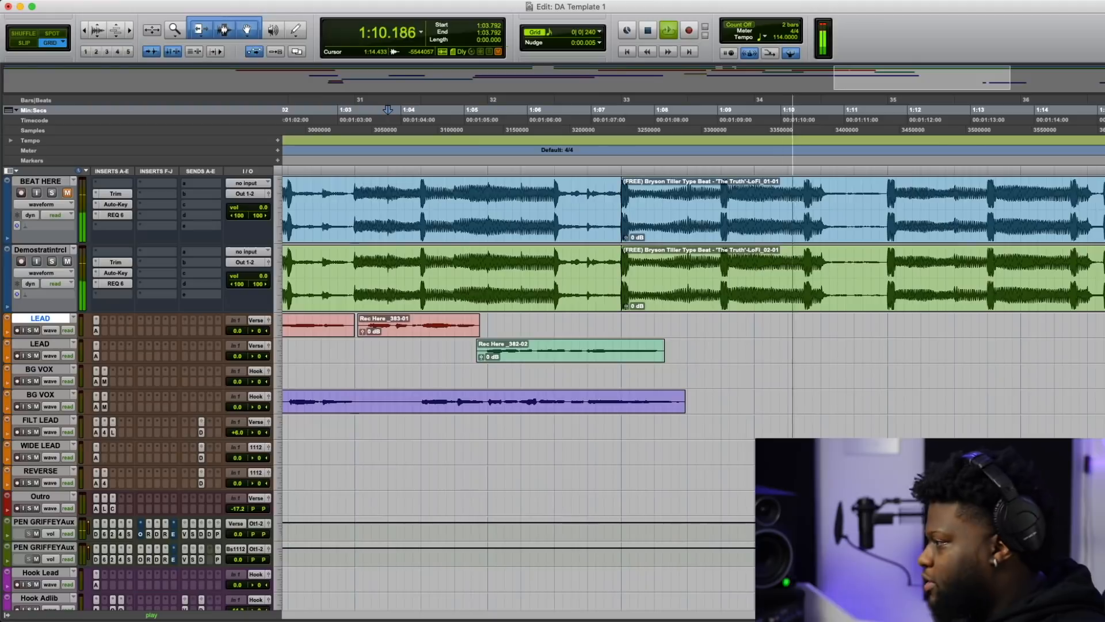
key(r)
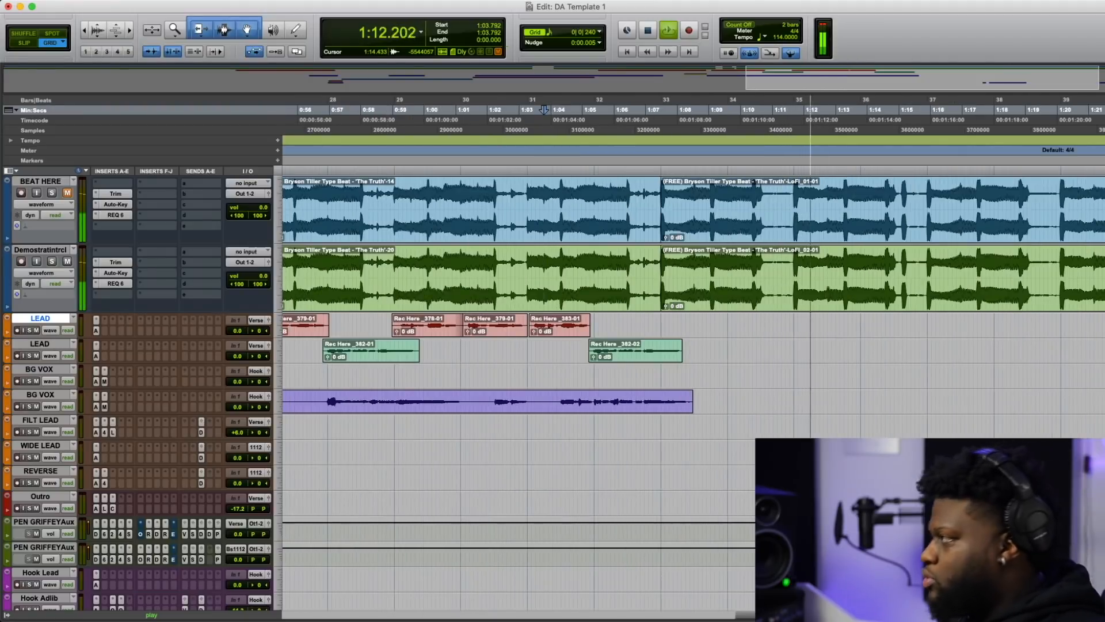
key(r)
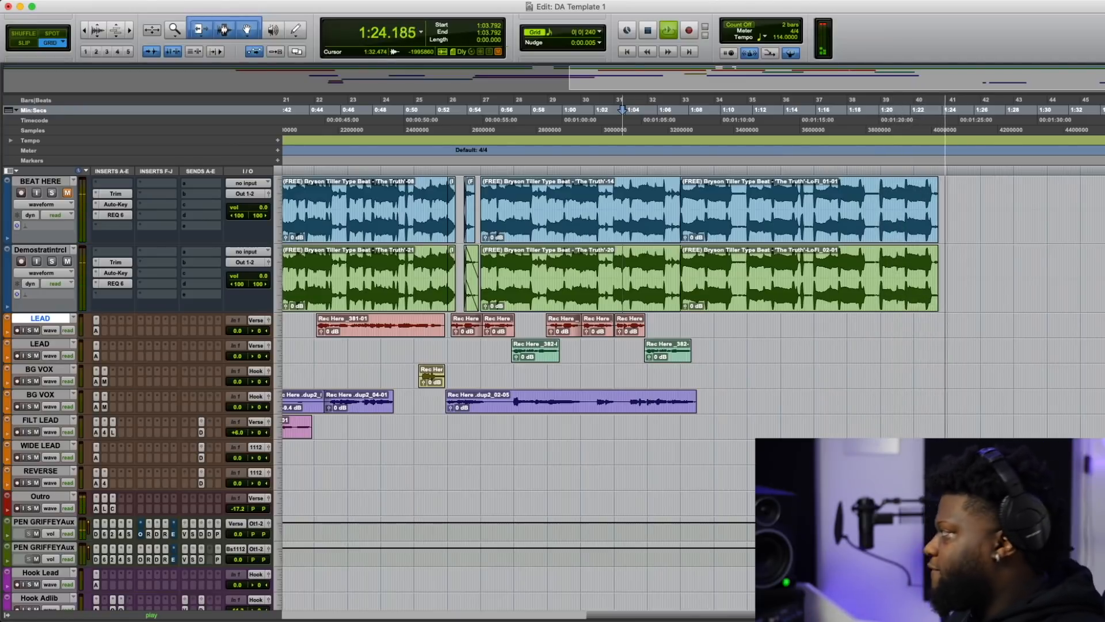
key(space)
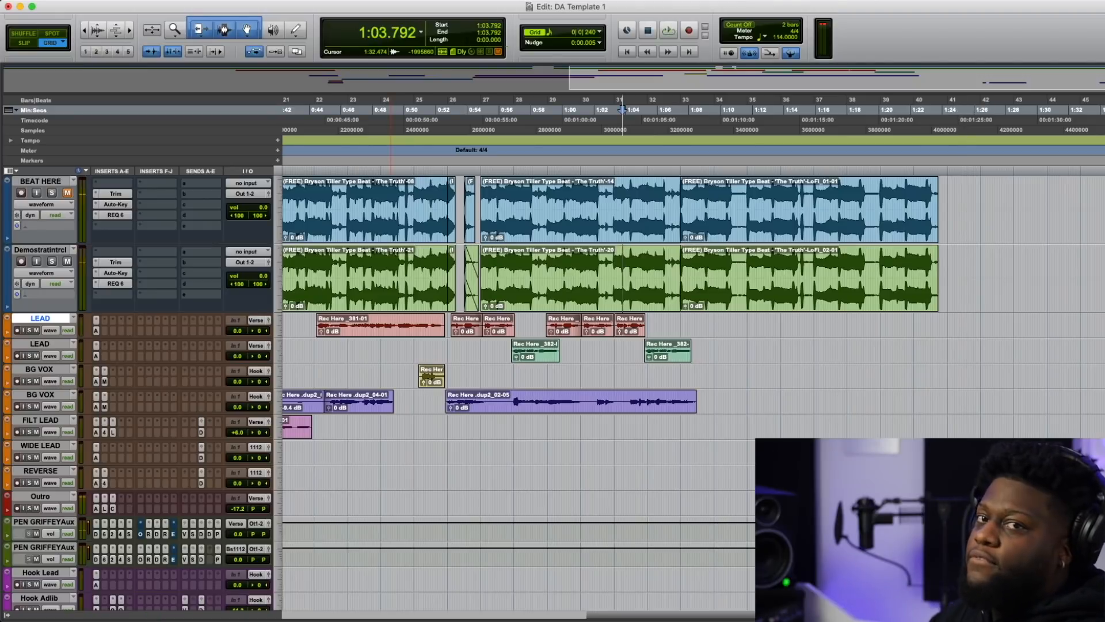